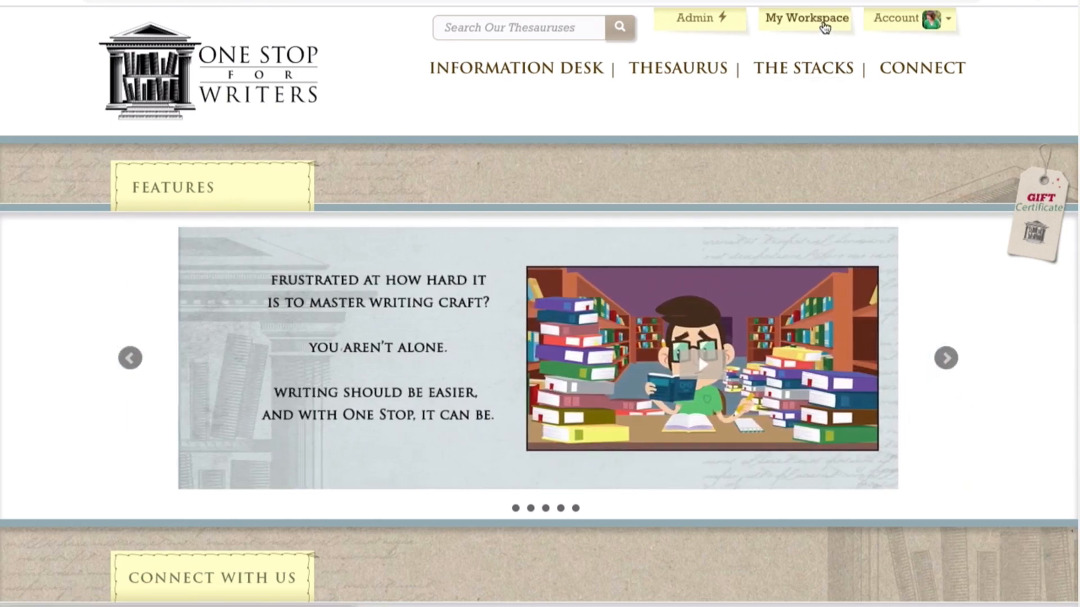
Step: Open My Workspace and show the options for creating a new item
{"action": "left_click", "coordinate": [825, 27]}
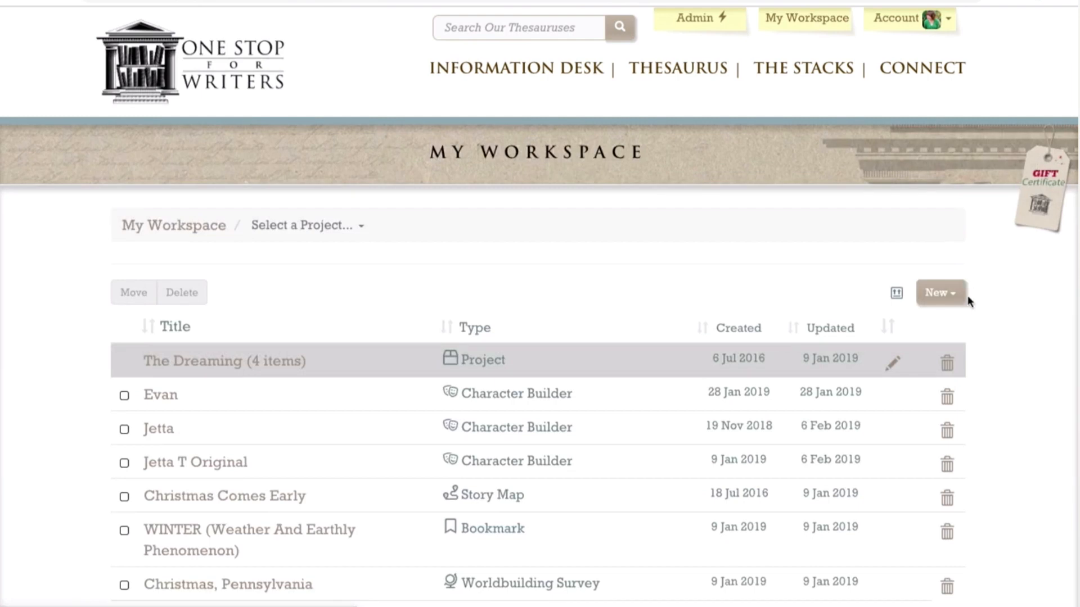
{"action": "left_click", "coordinate": [947, 297]}
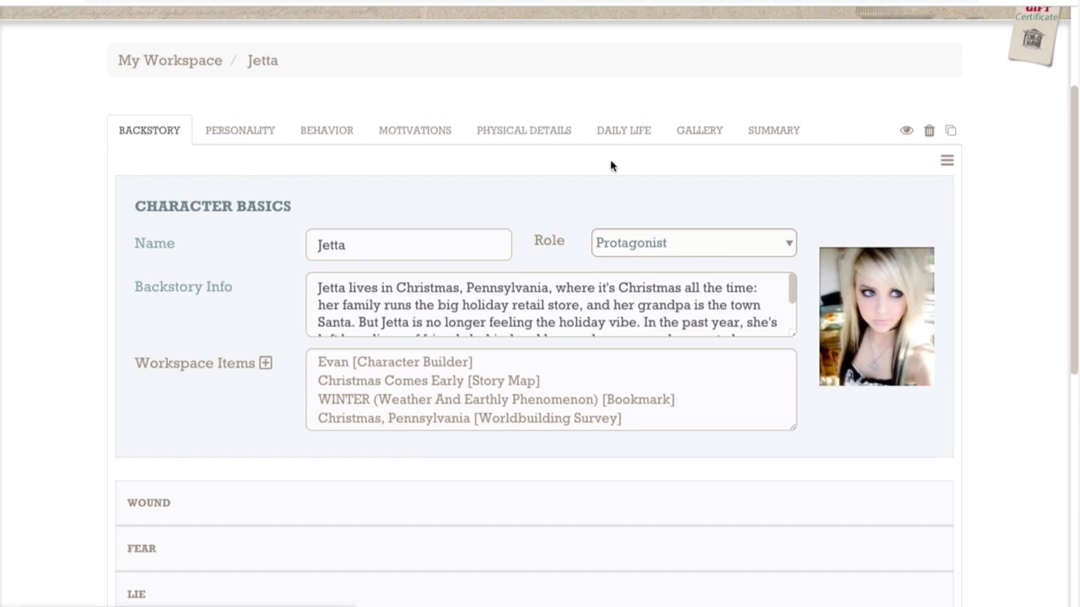
Step: Look over the Backstory help notes and the Role options in the protagonist's character profile, leaving the role as Protagonist
{"action": "left_click", "coordinate": [946, 161]}
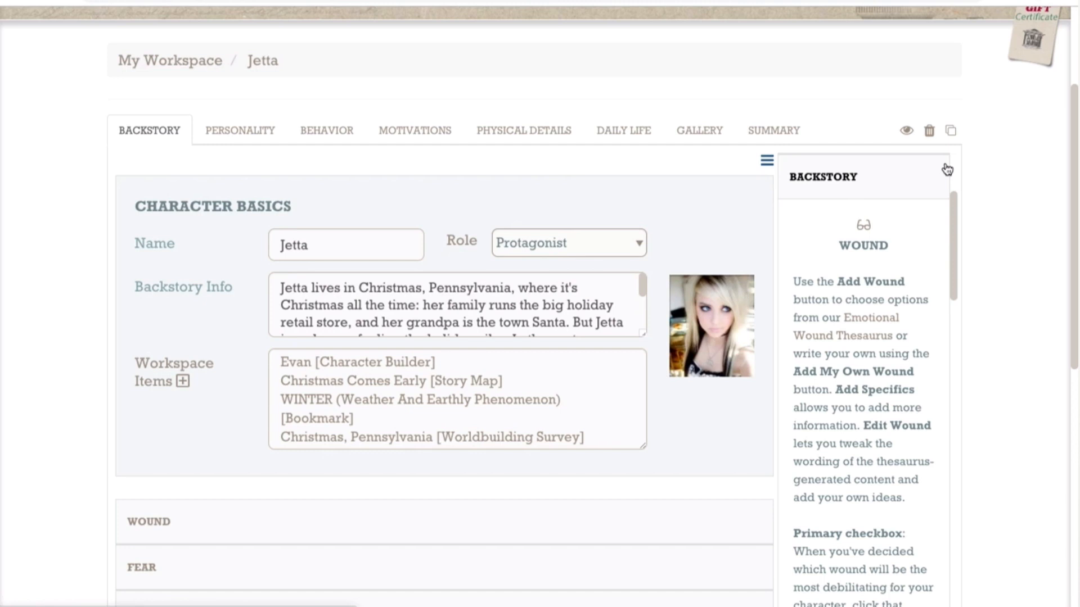
{"action": "left_click", "coordinate": [766, 160]}
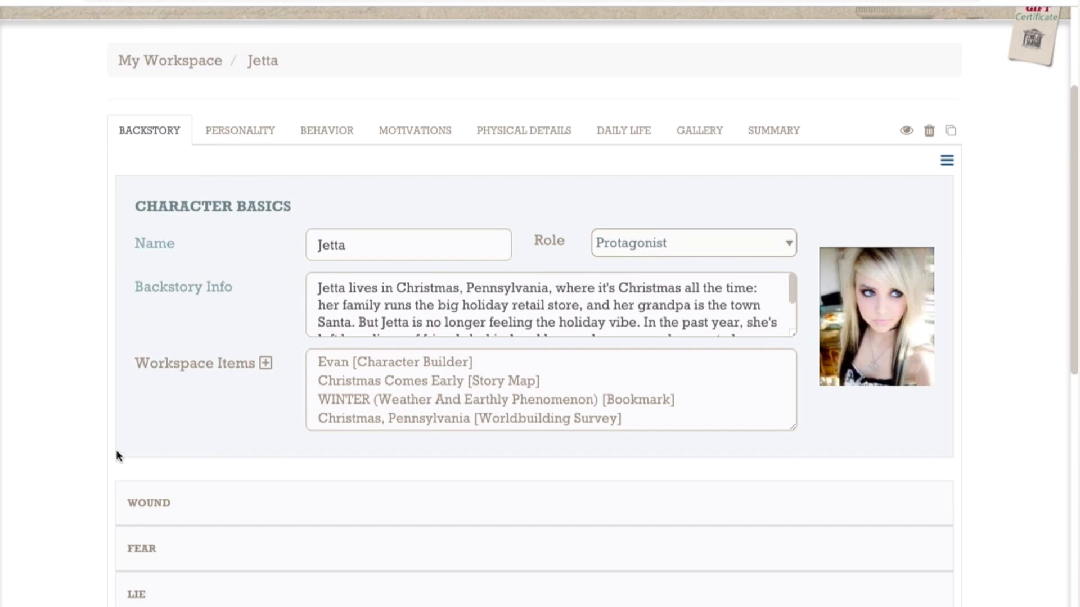
{"action": "left_click", "coordinate": [790, 244]}
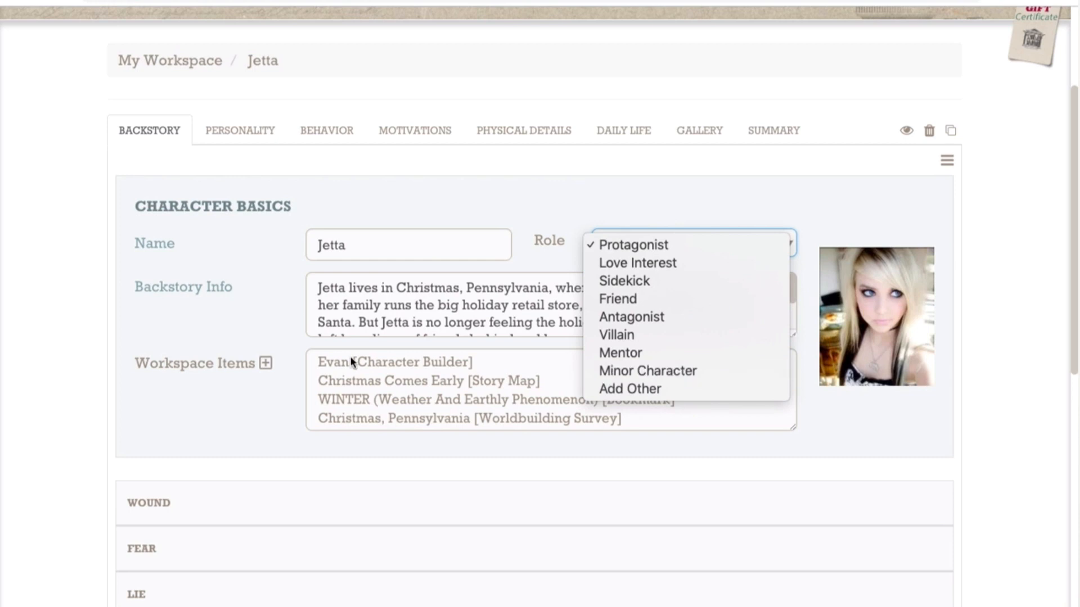
{"action": "left_click", "coordinate": [245, 377]}
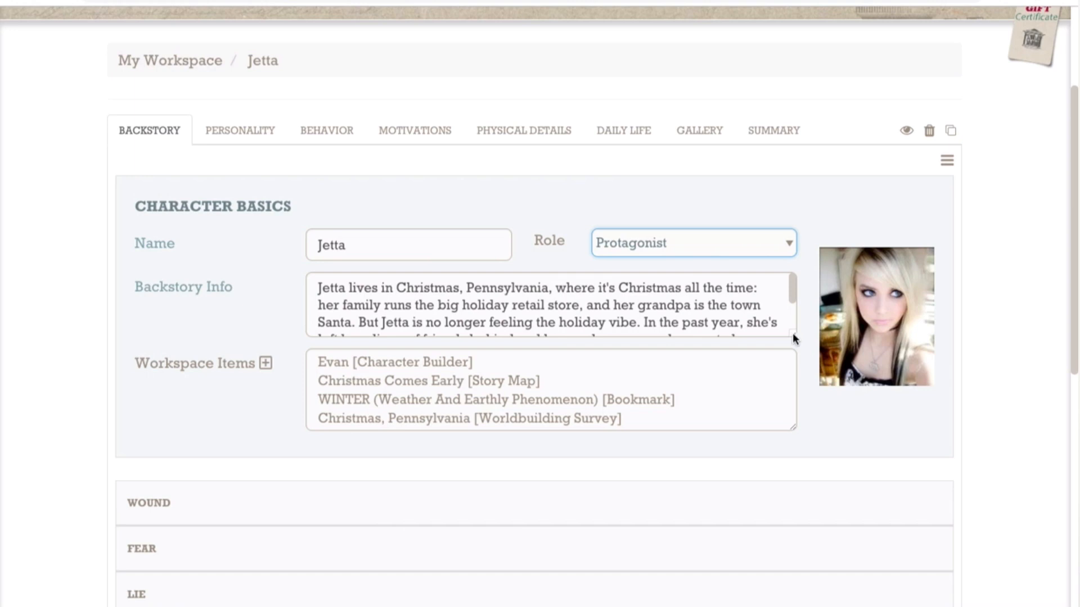
Step: Enlarge the Backstory Info box to read its full text, and check the Personality section before returning to Backstory
{"action": "left_click_drag", "start_coordinate": [793, 338], "coordinate": [790, 392]}
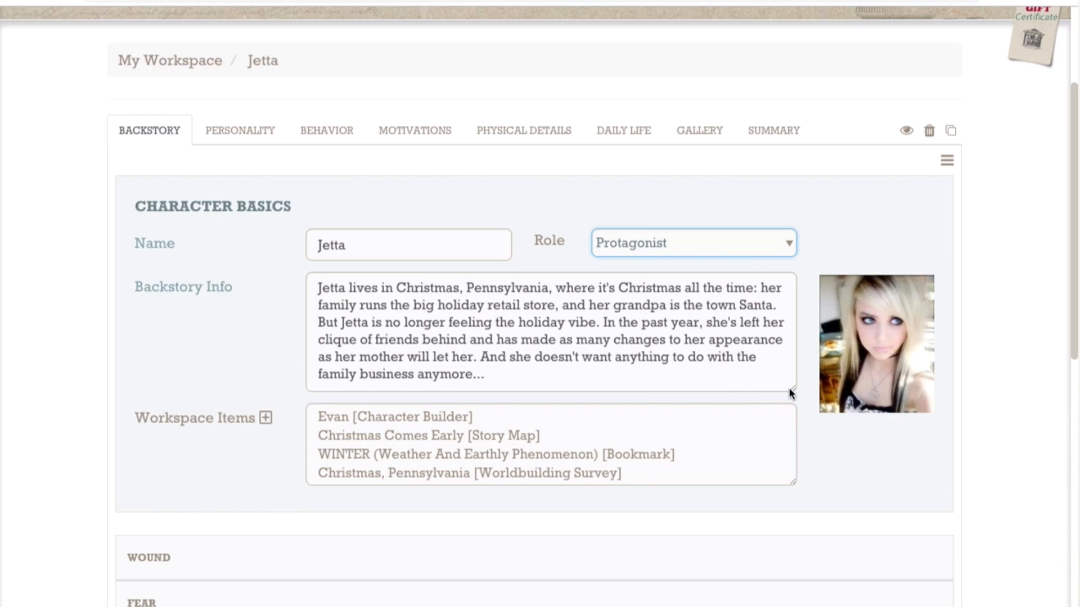
{"action": "left_click", "coordinate": [242, 142]}
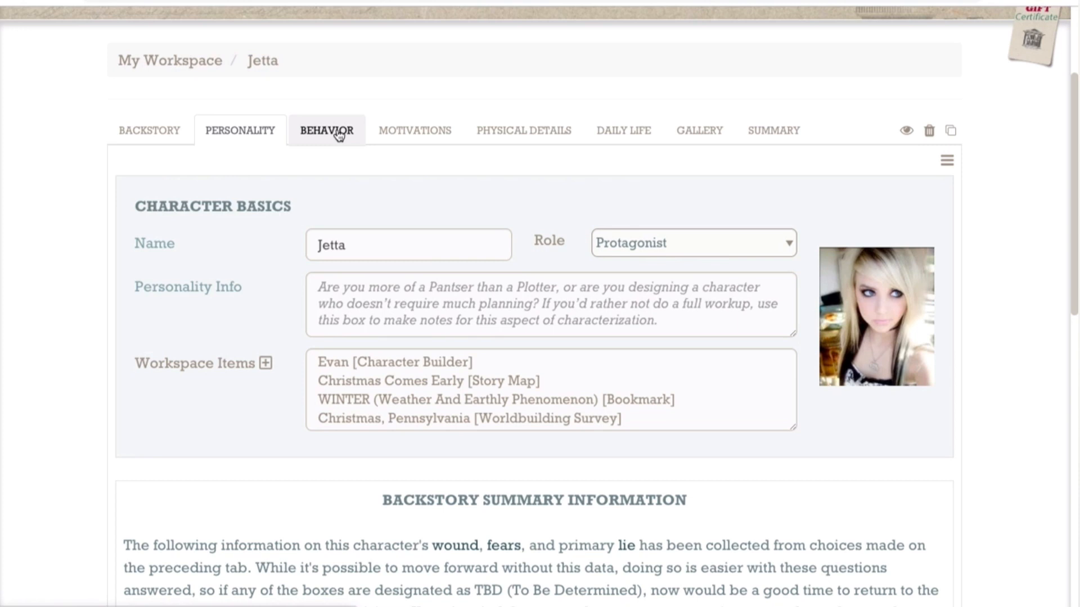
{"action": "left_click", "coordinate": [150, 137]}
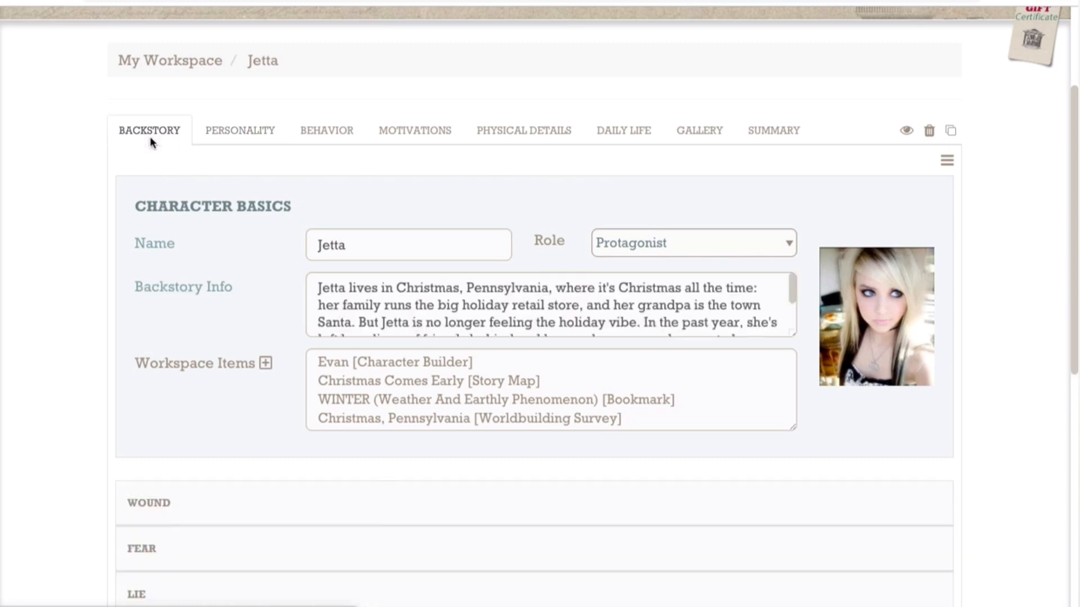
Step: Expand the Wound section, review the character's wounds, and browse the thesaurus wounds that can be added without adding any
{"action": "scroll", "coordinate": [70, 446], "scroll_direction": "down", "scroll_amount": 1}
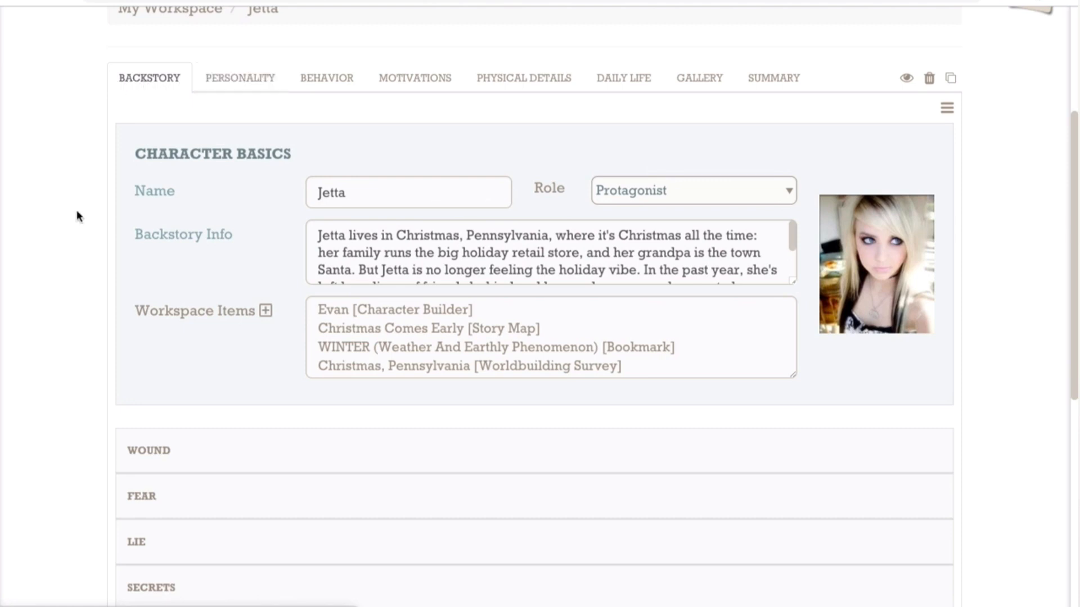
{"action": "scroll", "coordinate": [92, 375], "scroll_direction": "down", "scroll_amount": 2}
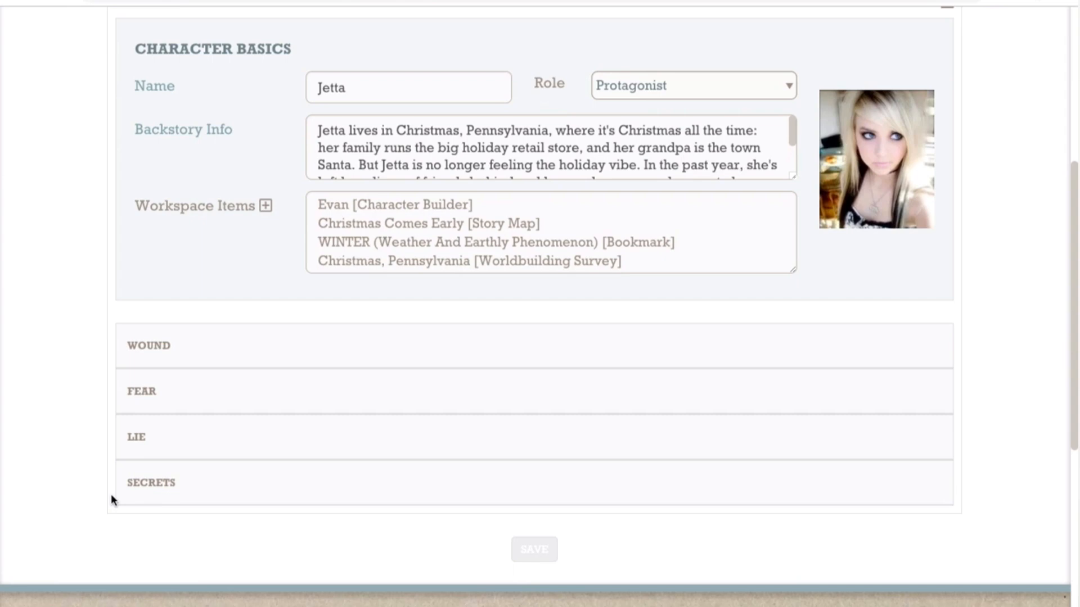
{"action": "left_click", "coordinate": [225, 355]}
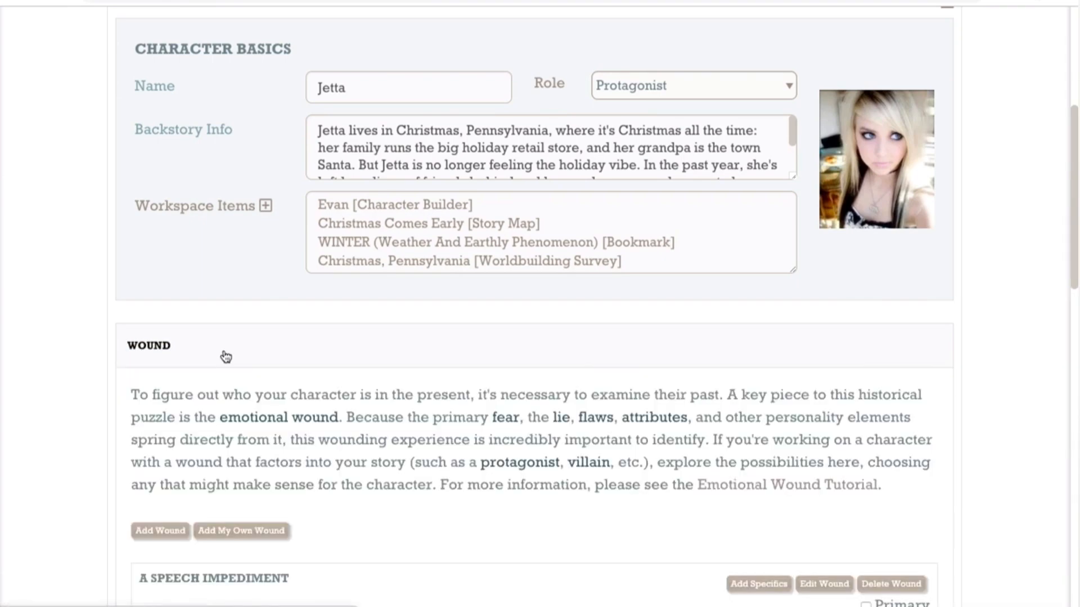
{"action": "scroll", "coordinate": [225, 355], "scroll_direction": "down", "scroll_amount": 2}
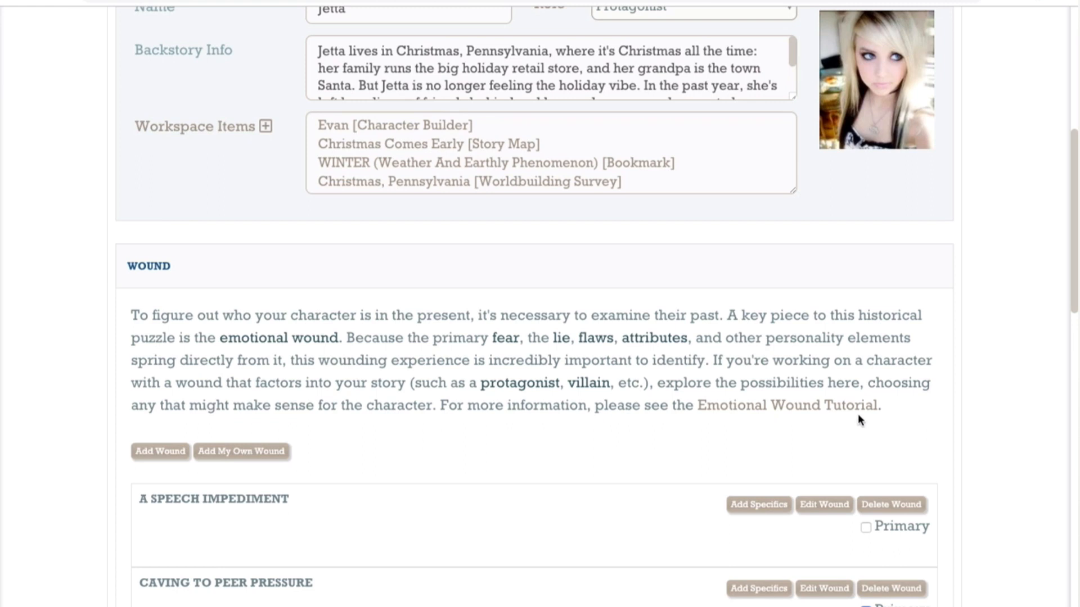
{"action": "scroll", "coordinate": [858, 419], "scroll_direction": "down", "scroll_amount": 5}
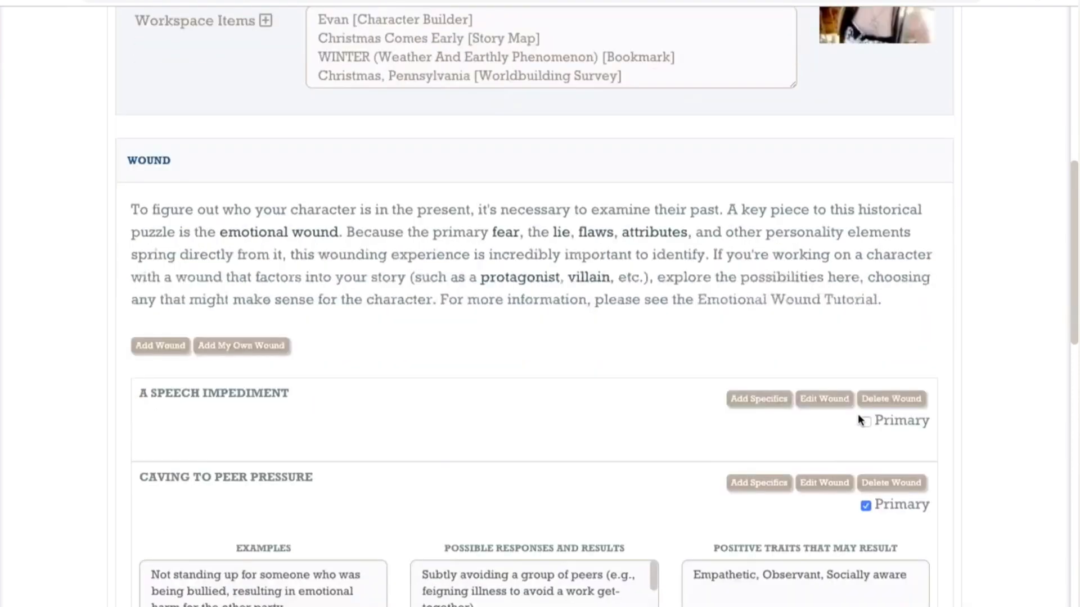
{"action": "scroll", "coordinate": [858, 419], "scroll_direction": "down", "scroll_amount": 2}
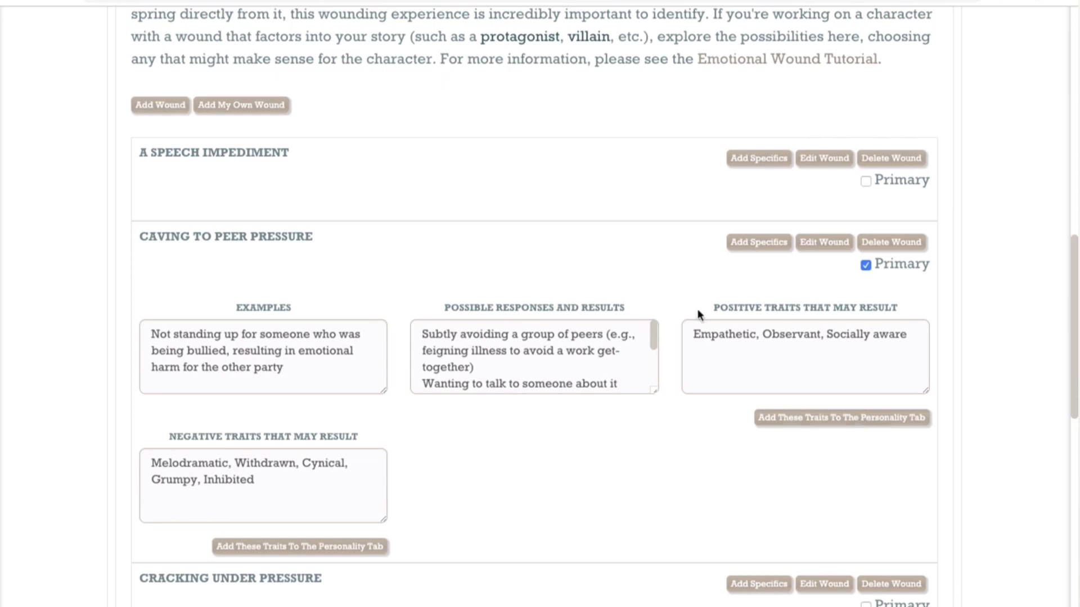
{"action": "left_click", "coordinate": [168, 106]}
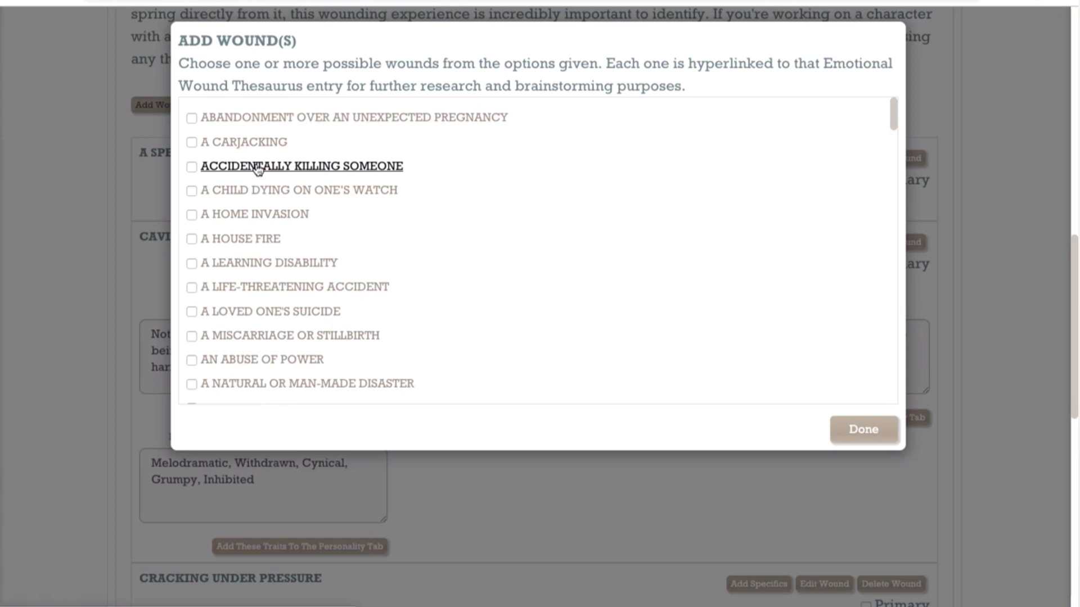
{"action": "left_click", "coordinate": [80, 302]}
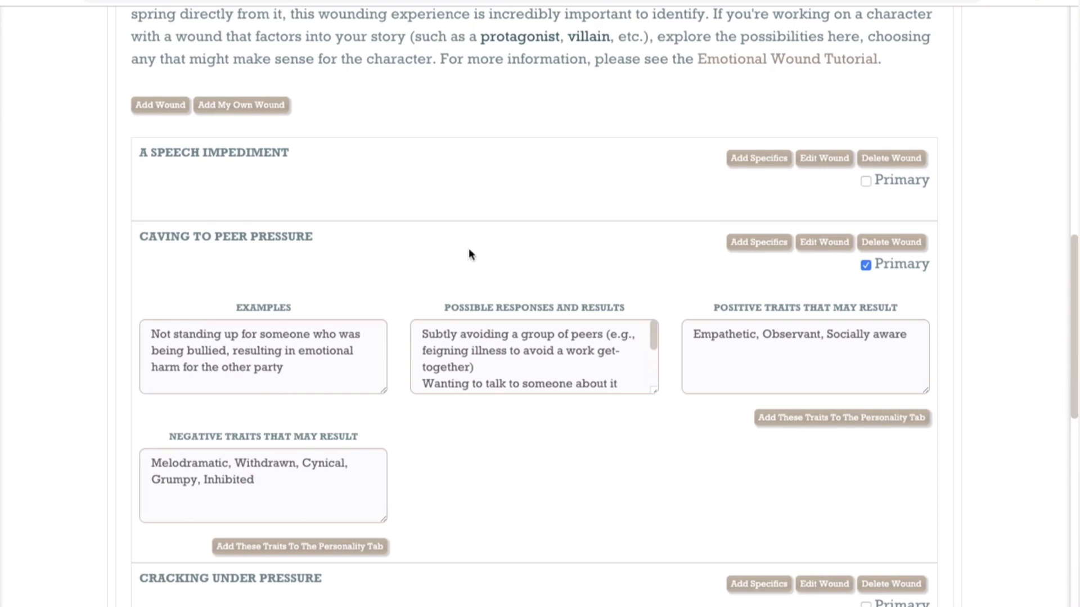
Step: Examine the selectable specifics and the editable fields of the Caving to Peer Pressure wound without changing them
{"action": "left_click", "coordinate": [766, 249]}
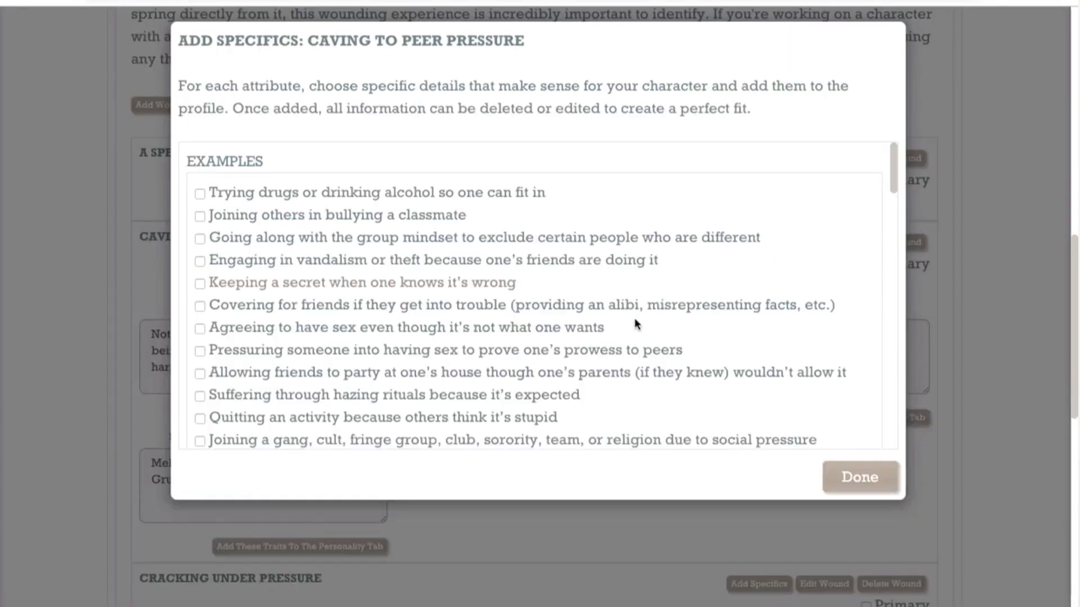
{"action": "scroll", "coordinate": [634, 326], "scroll_direction": "down", "scroll_amount": 3}
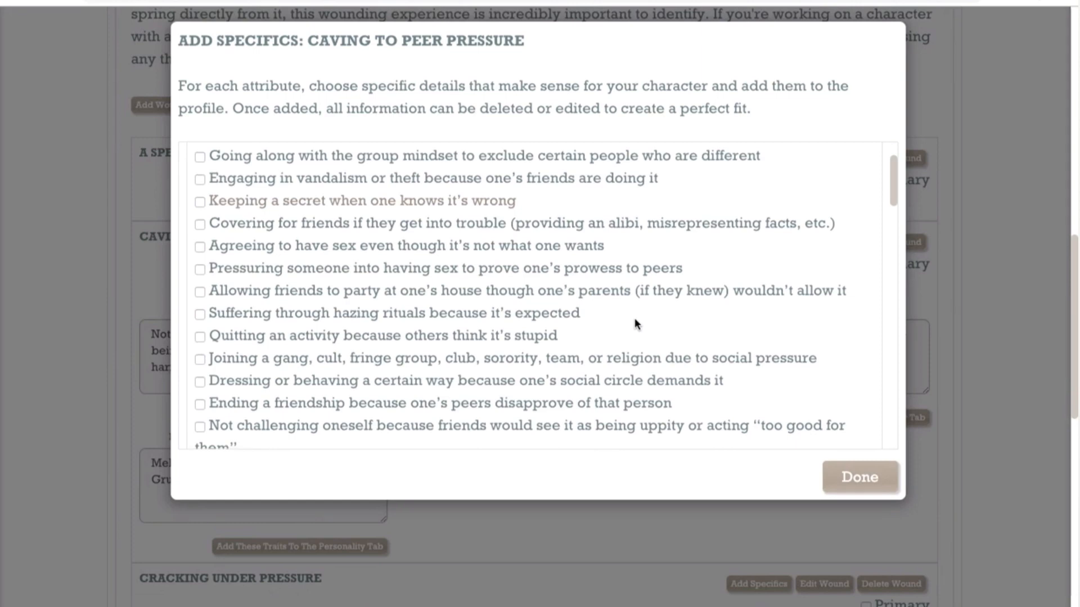
{"action": "scroll", "coordinate": [634, 319], "scroll_direction": "down", "scroll_amount": 12}
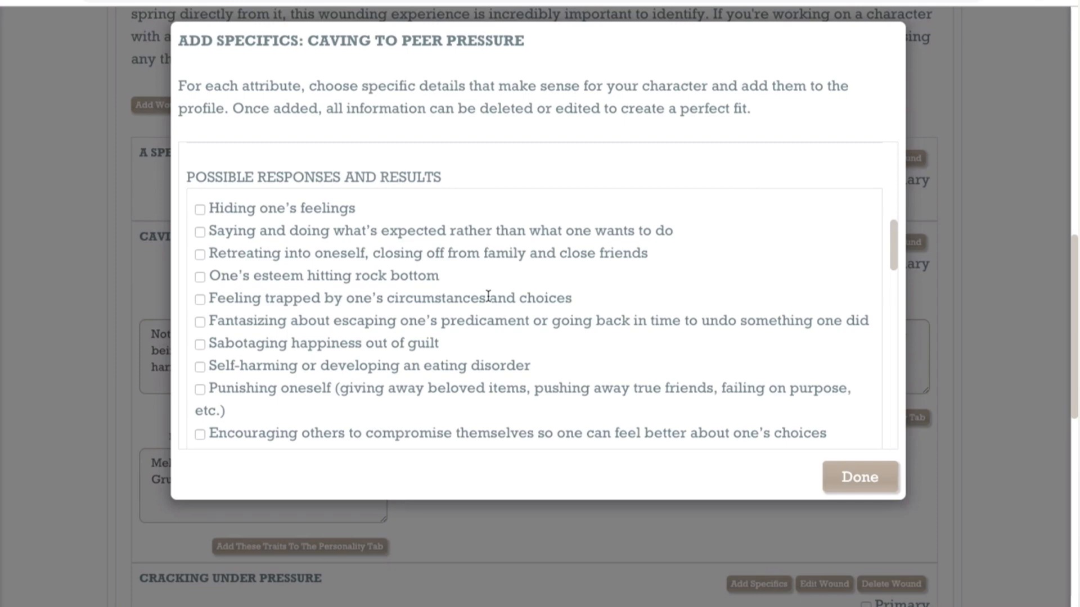
{"action": "scroll", "coordinate": [488, 297], "scroll_direction": "down", "scroll_amount": 13}
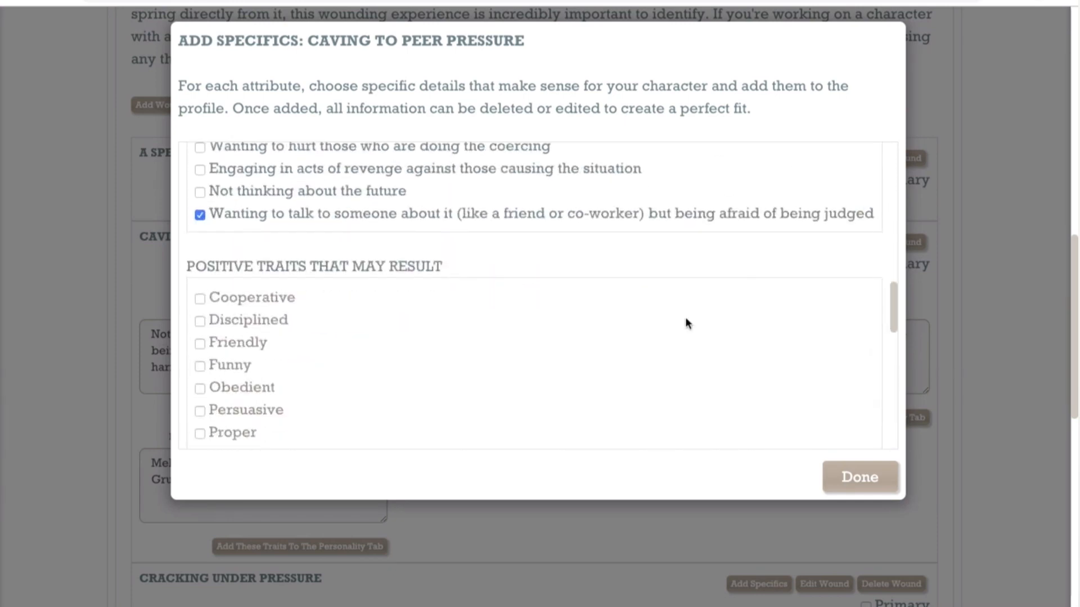
{"action": "left_click", "coordinate": [975, 422]}
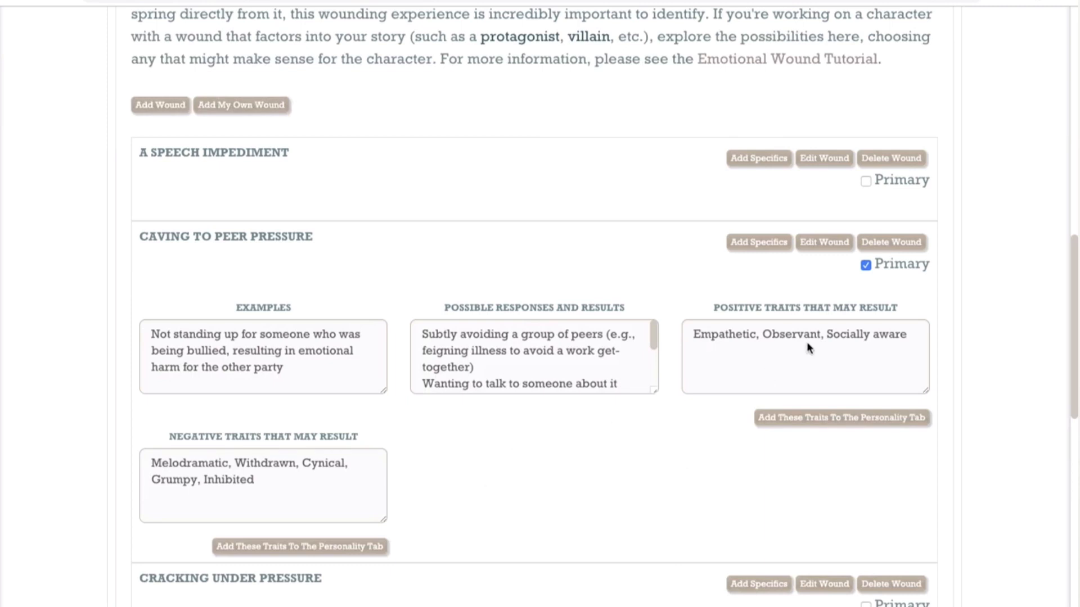
{"action": "left_click", "coordinate": [824, 243]}
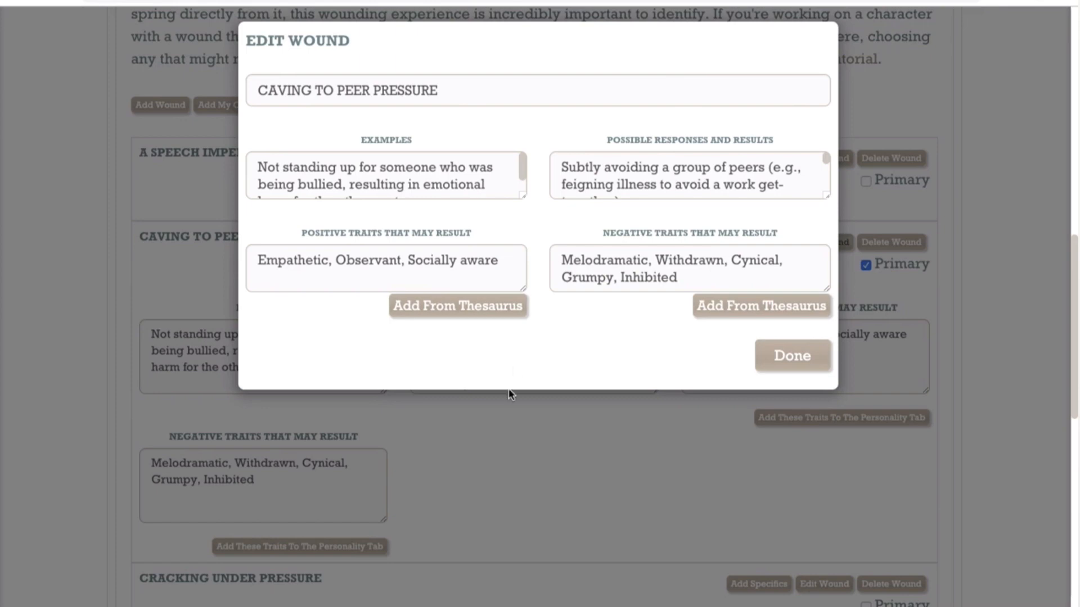
{"action": "left_click", "coordinate": [516, 474]}
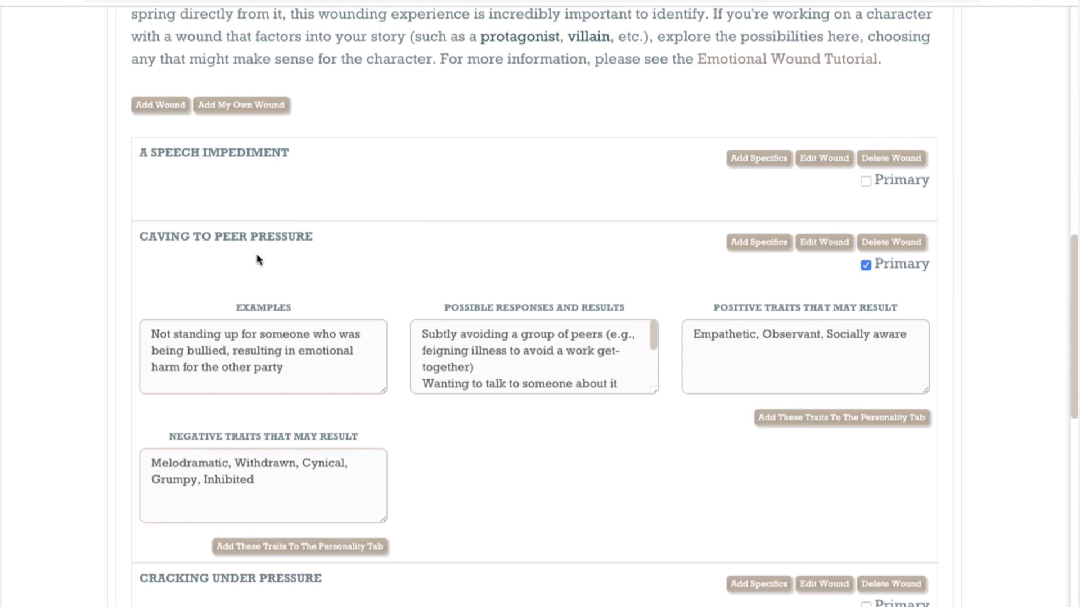
Step: Expand the Fear section to view its subsections for the primary wound and fear-related behaviors
{"action": "scroll", "coordinate": [257, 260], "scroll_direction": "down", "scroll_amount": 6}
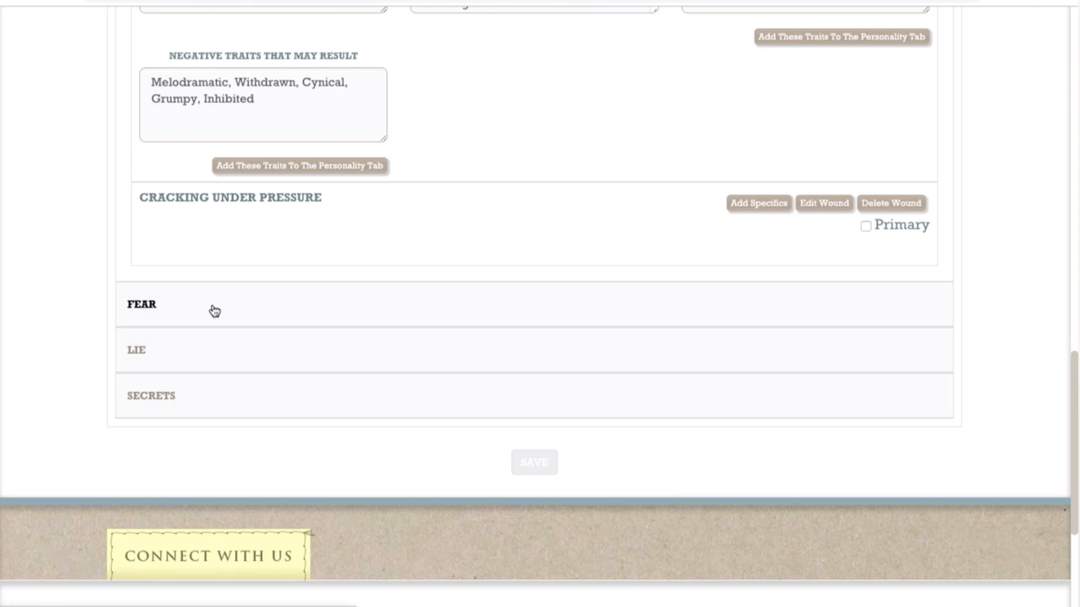
{"action": "left_click", "coordinate": [214, 311]}
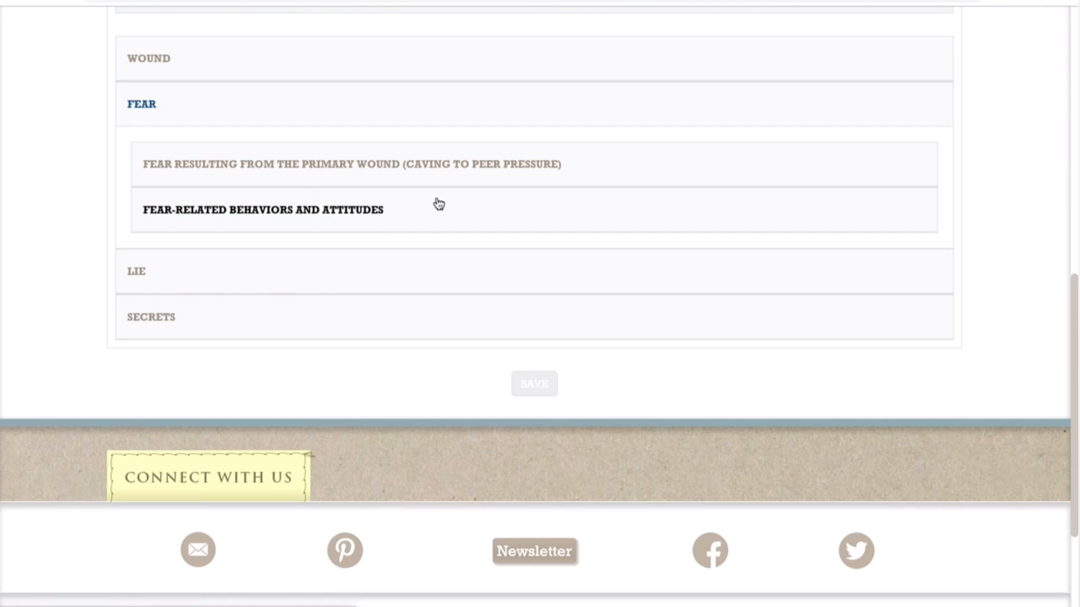
Step: Review the lies offered for the primary wound in the Lie section, keeping "She's weak and unable to stand up to others" selected
{"action": "left_click", "coordinate": [337, 284]}
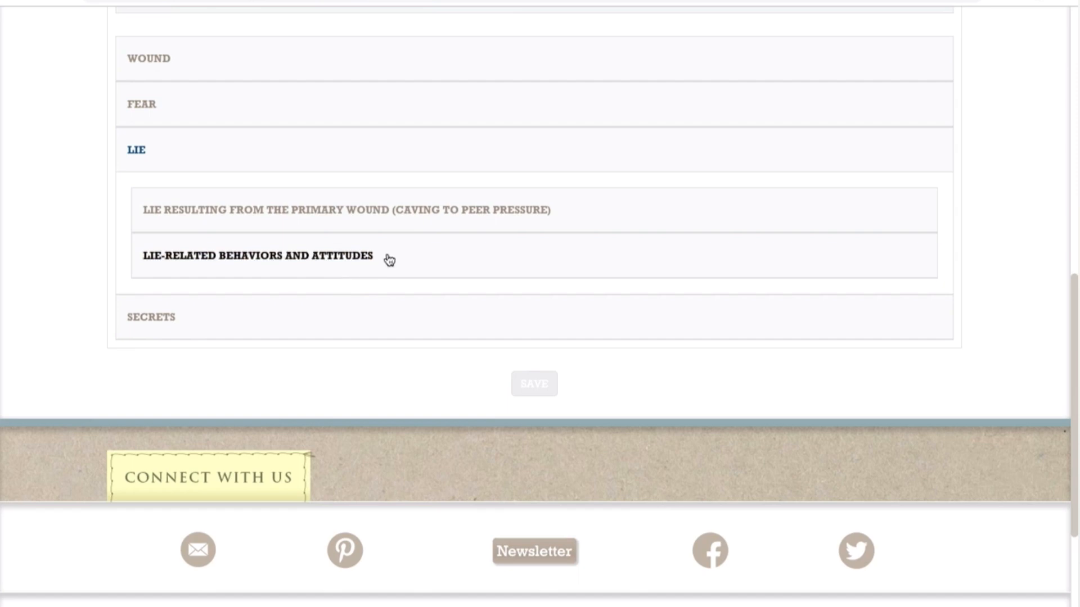
{"action": "left_click", "coordinate": [428, 219]}
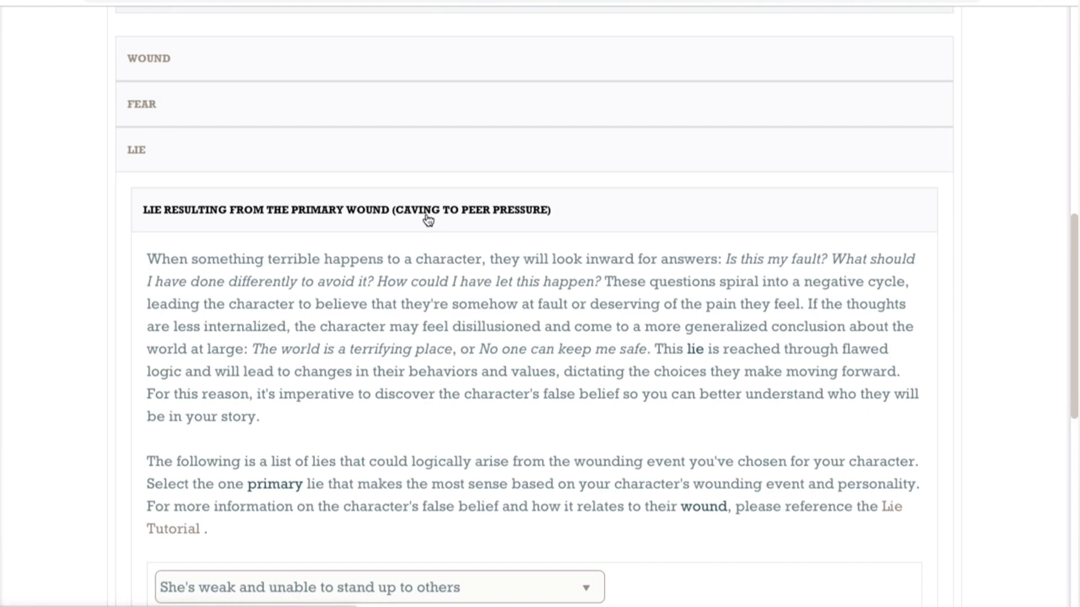
{"action": "scroll", "coordinate": [428, 219], "scroll_direction": "down", "scroll_amount": 2}
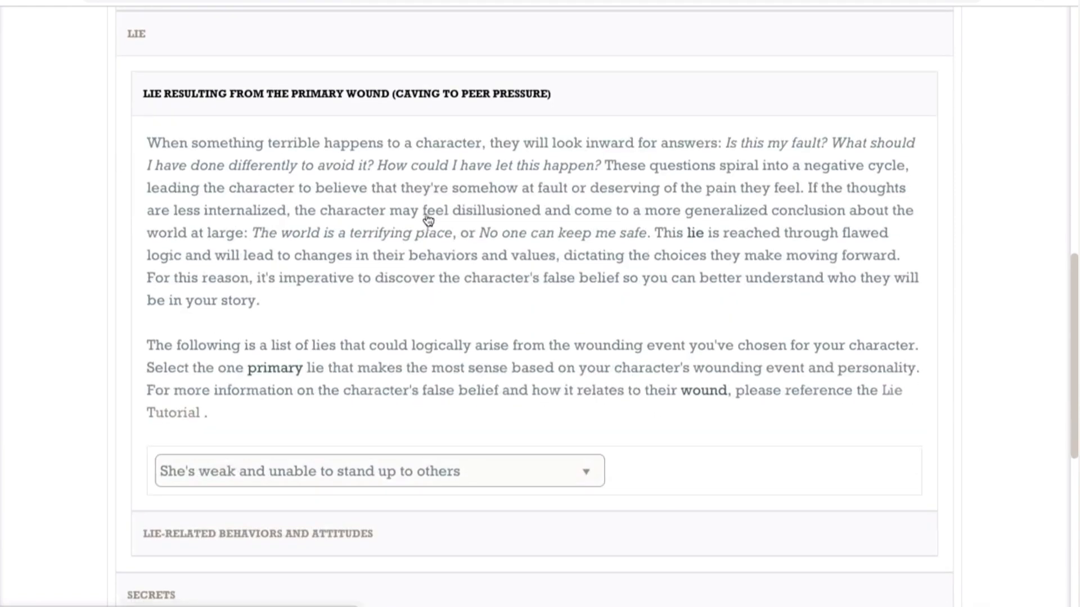
{"action": "left_click", "coordinate": [590, 483]}
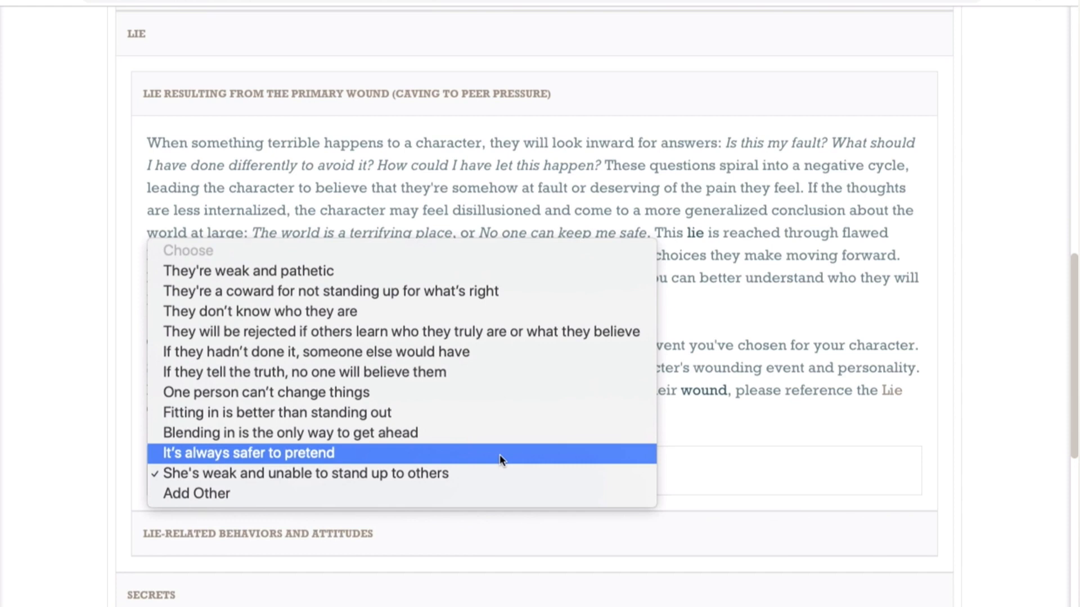
{"action": "left_click", "coordinate": [476, 475]}
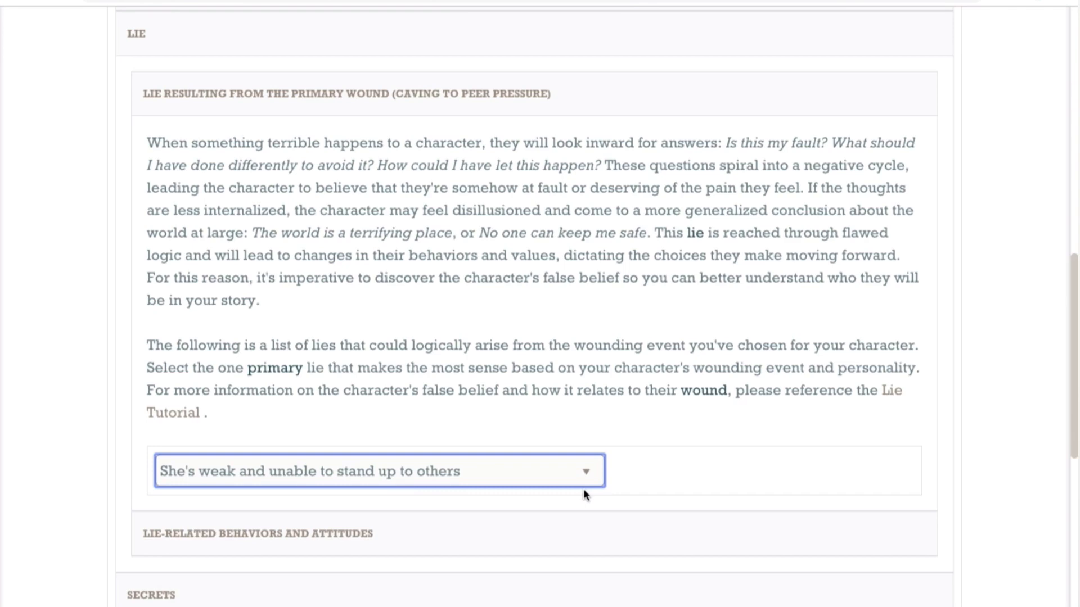
Step: Expand the Secrets section and browse the ready-made secrets in the Criminal Past category without adding any
{"action": "scroll", "coordinate": [583, 493], "scroll_direction": "down", "scroll_amount": 3}
{"action": "left_click", "coordinate": [329, 467]}
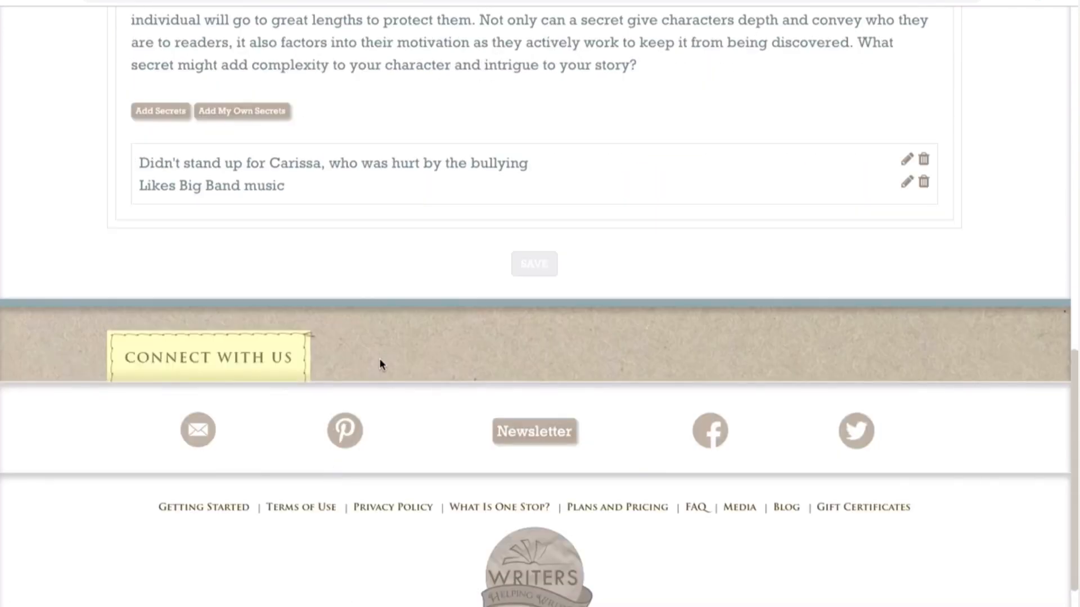
{"action": "scroll", "coordinate": [383, 359], "scroll_direction": "up", "scroll_amount": 3}
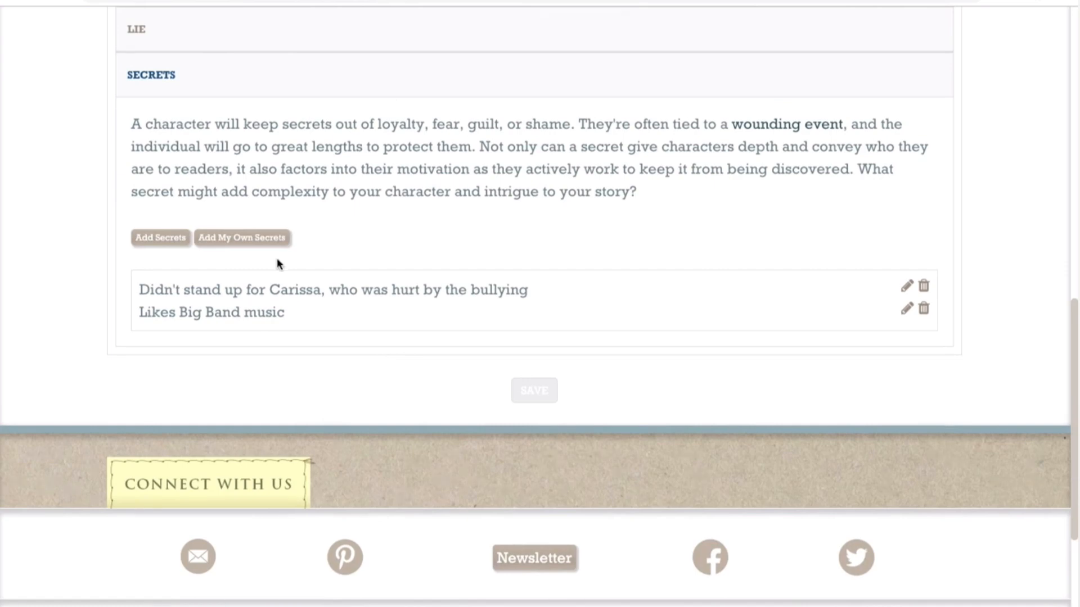
{"action": "left_click", "coordinate": [157, 245]}
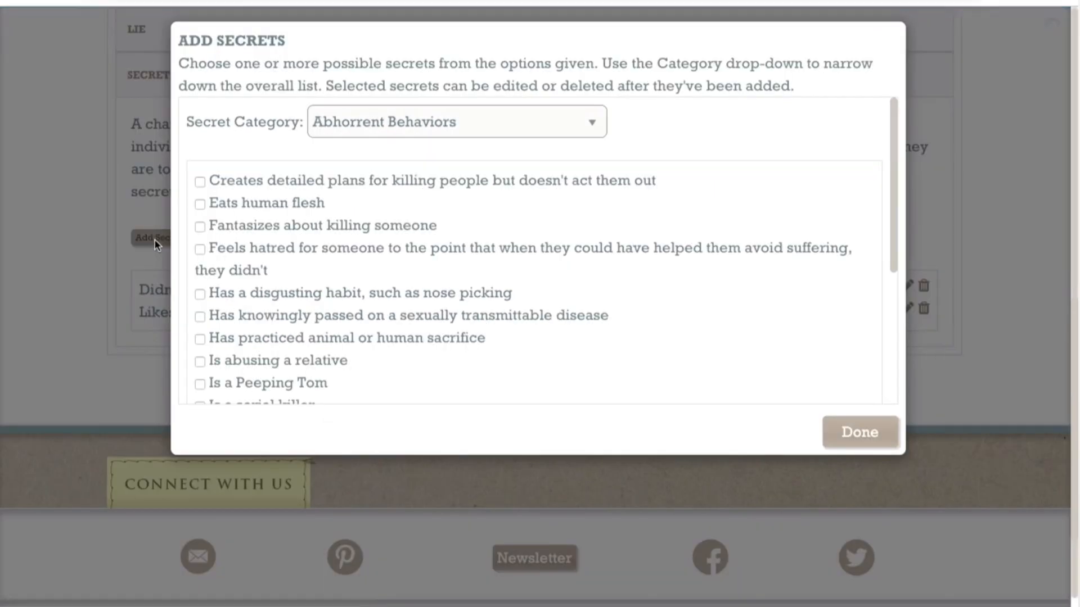
{"action": "left_click", "coordinate": [592, 124]}
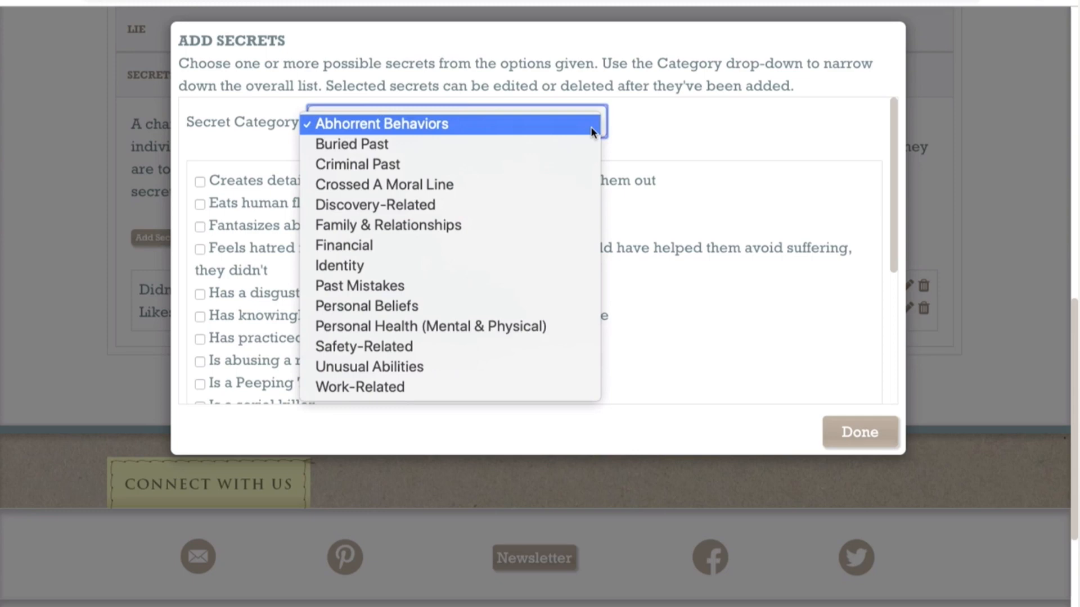
{"action": "left_click", "coordinate": [533, 167]}
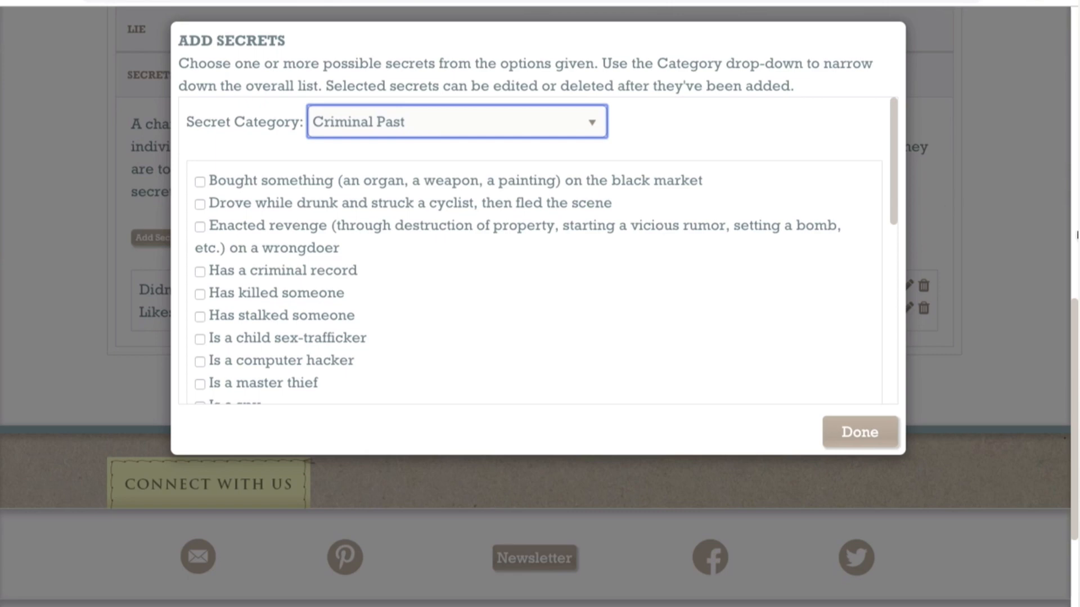
{"action": "left_click", "coordinate": [987, 340]}
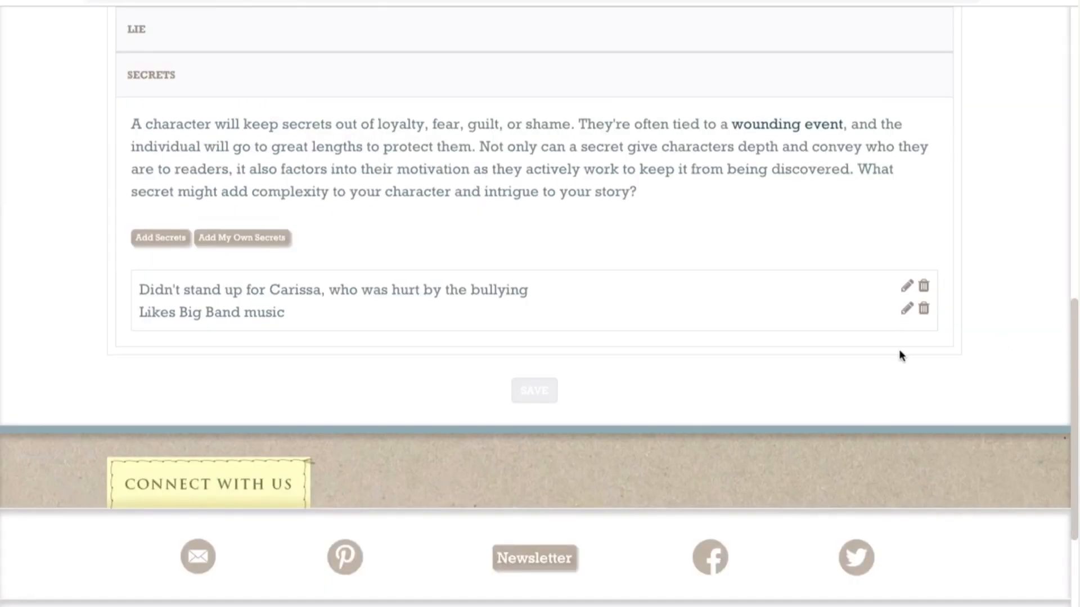
Step: View the Personality page's backstory summary and expand Positive Traits to see its subsections
{"action": "scroll", "coordinate": [887, 406], "scroll_direction": "up", "scroll_amount": 10}
{"action": "scroll", "coordinate": [887, 406], "scroll_direction": "down", "scroll_amount": 2}
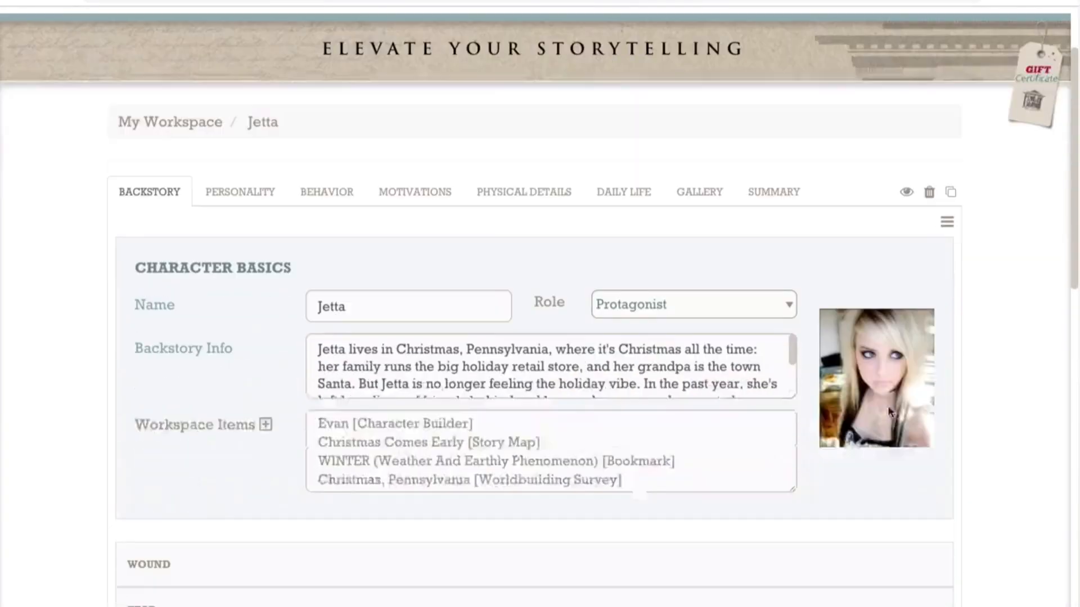
{"action": "left_click", "coordinate": [256, 193]}
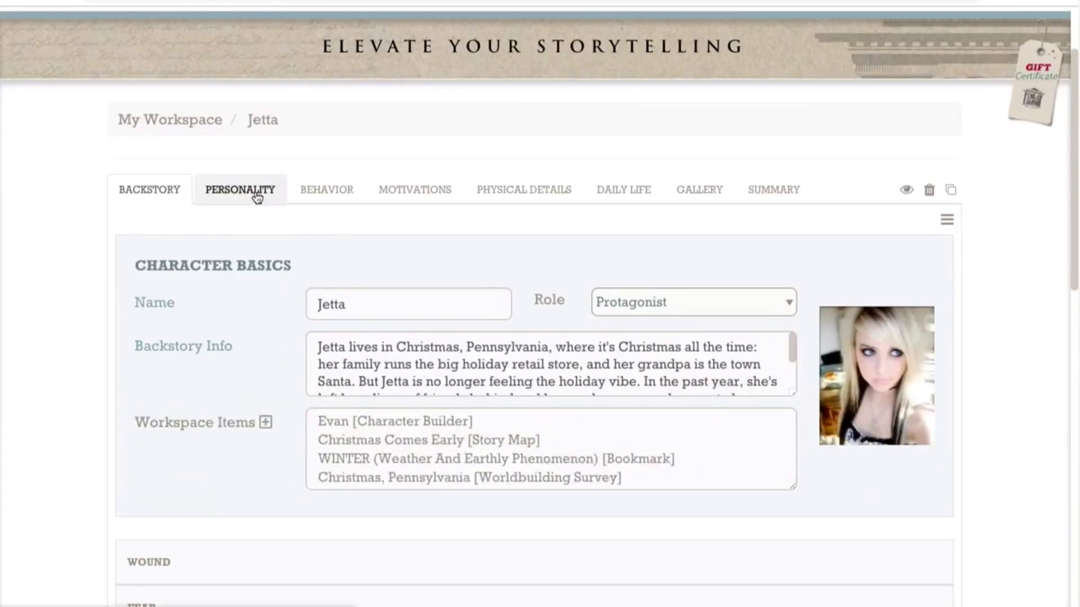
{"action": "scroll", "coordinate": [226, 339], "scroll_direction": "down", "scroll_amount": 10}
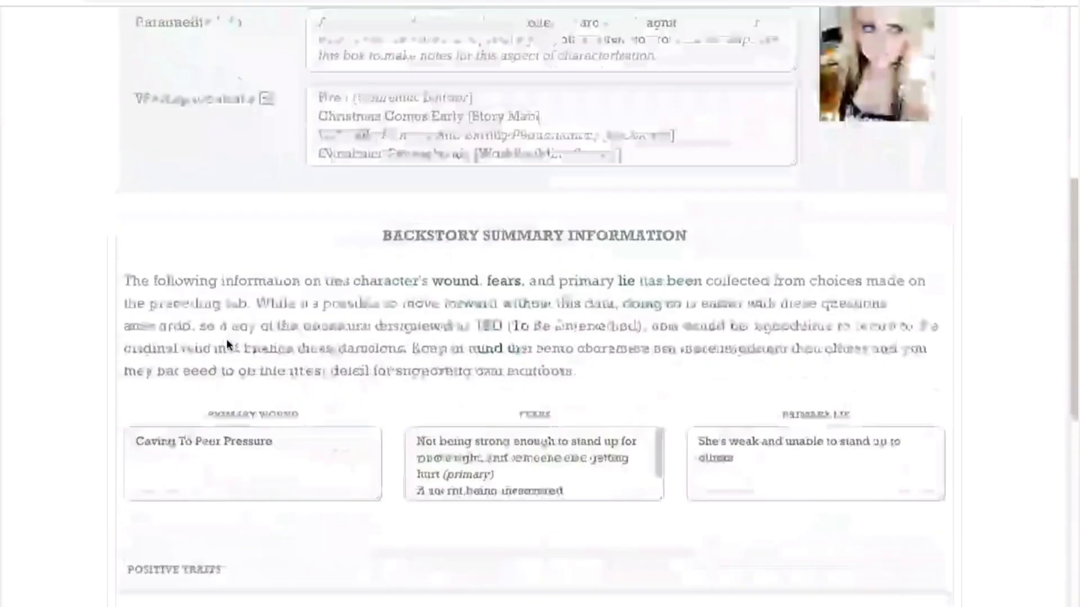
{"action": "left_click", "coordinate": [228, 309]}
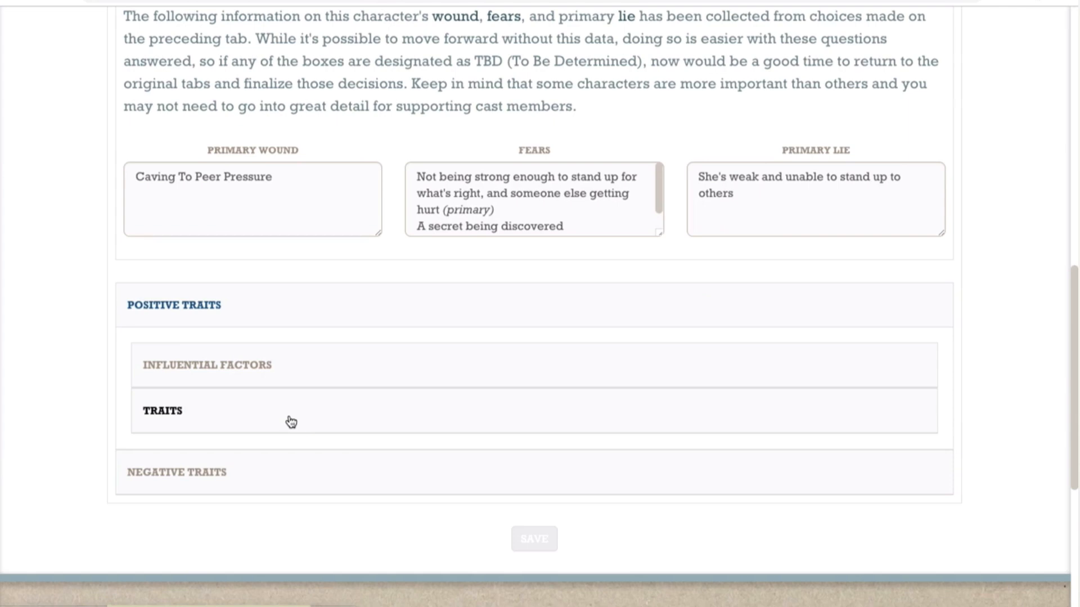
Step: View the Daily Life sections and the character's image gallery
{"action": "scroll", "coordinate": [290, 422], "scroll_direction": "up", "scroll_amount": 10}
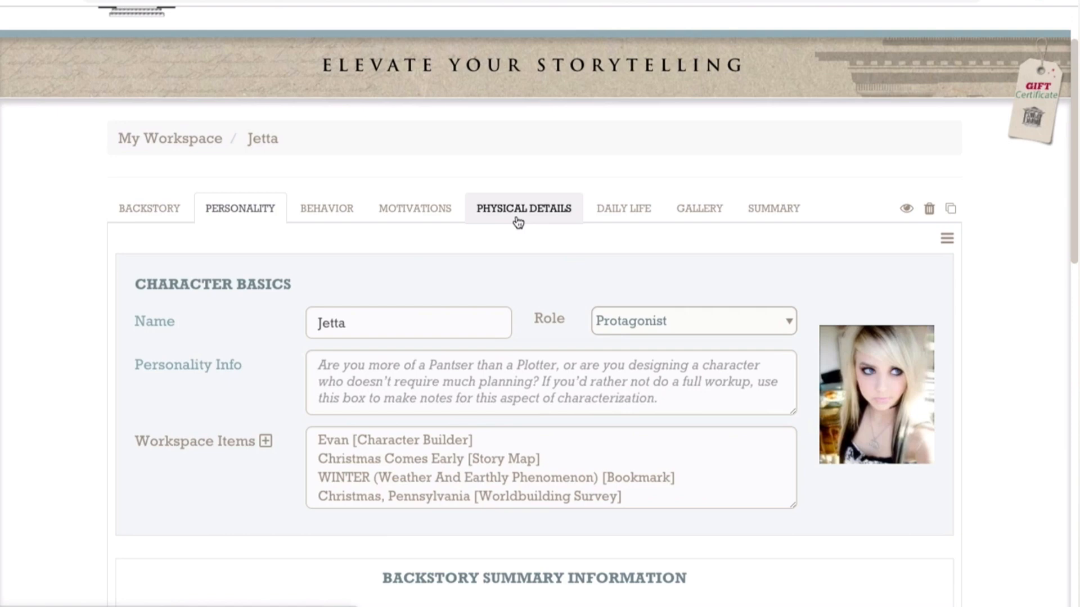
{"action": "left_click", "coordinate": [614, 221]}
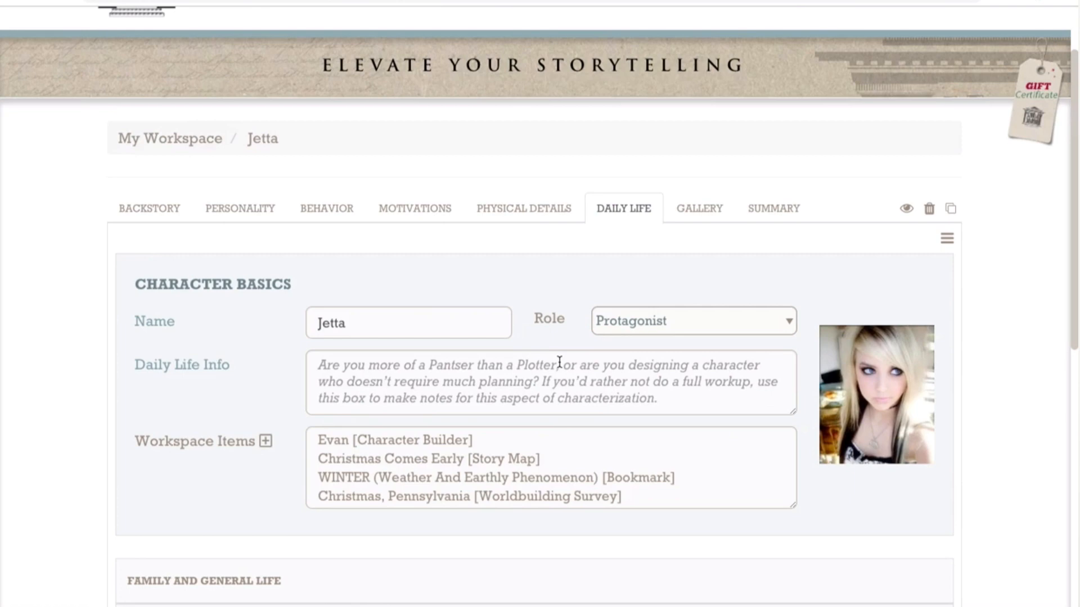
{"action": "scroll", "coordinate": [559, 363], "scroll_direction": "down", "scroll_amount": 3}
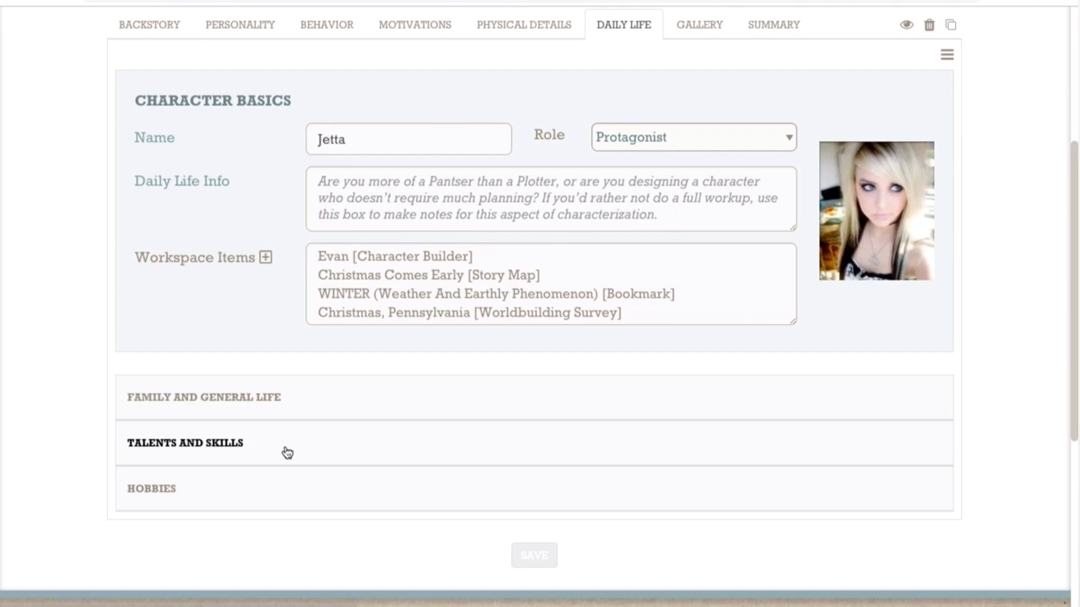
{"action": "scroll", "coordinate": [287, 452], "scroll_direction": "up", "scroll_amount": 4}
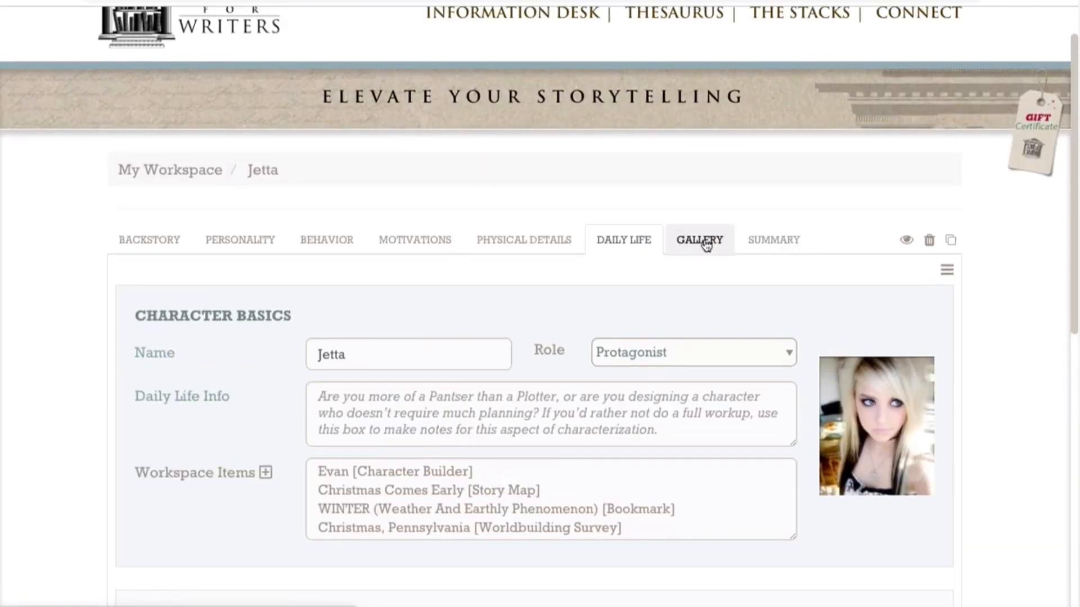
{"action": "left_click", "coordinate": [705, 244]}
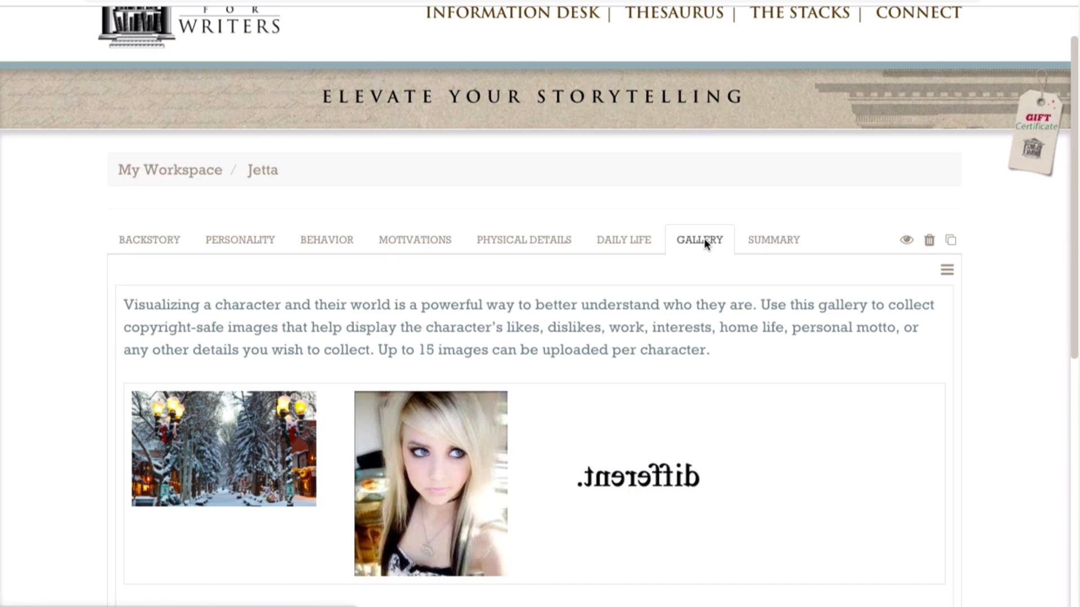
Step: Expand Outer Motivation under the character's motivations and review the goals, their helpful skills and their stakes
{"action": "left_click", "coordinate": [428, 246]}
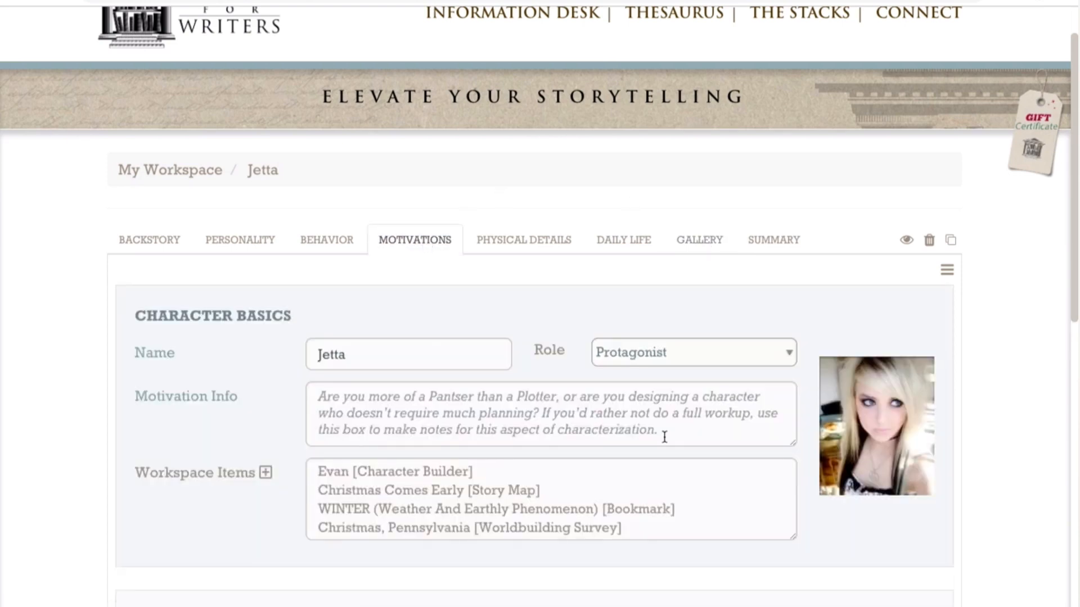
{"action": "scroll", "coordinate": [664, 436], "scroll_direction": "down", "scroll_amount": 3}
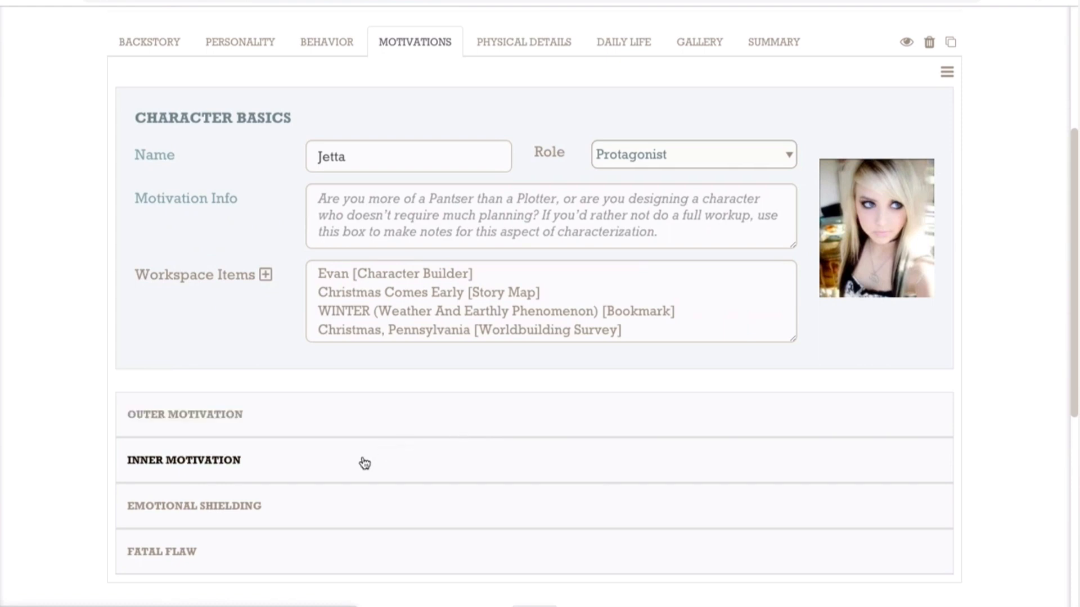
{"action": "left_click", "coordinate": [296, 427]}
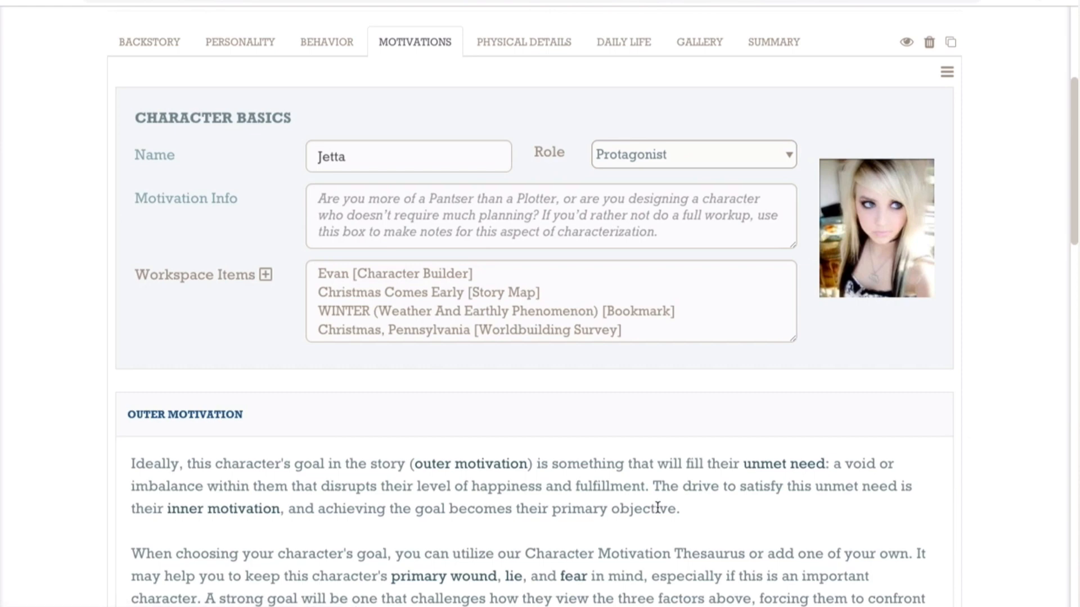
{"action": "scroll", "coordinate": [657, 507], "scroll_direction": "down", "scroll_amount": 5}
{"action": "scroll", "coordinate": [659, 512], "scroll_direction": "down", "scroll_amount": 2}
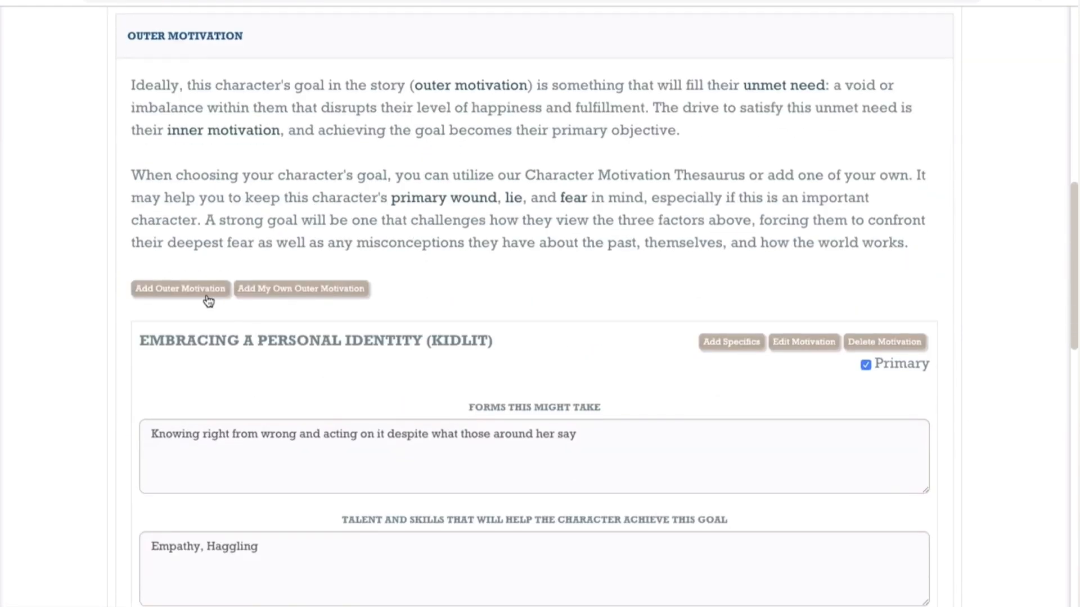
{"action": "scroll", "coordinate": [482, 429], "scroll_direction": "down", "scroll_amount": 2}
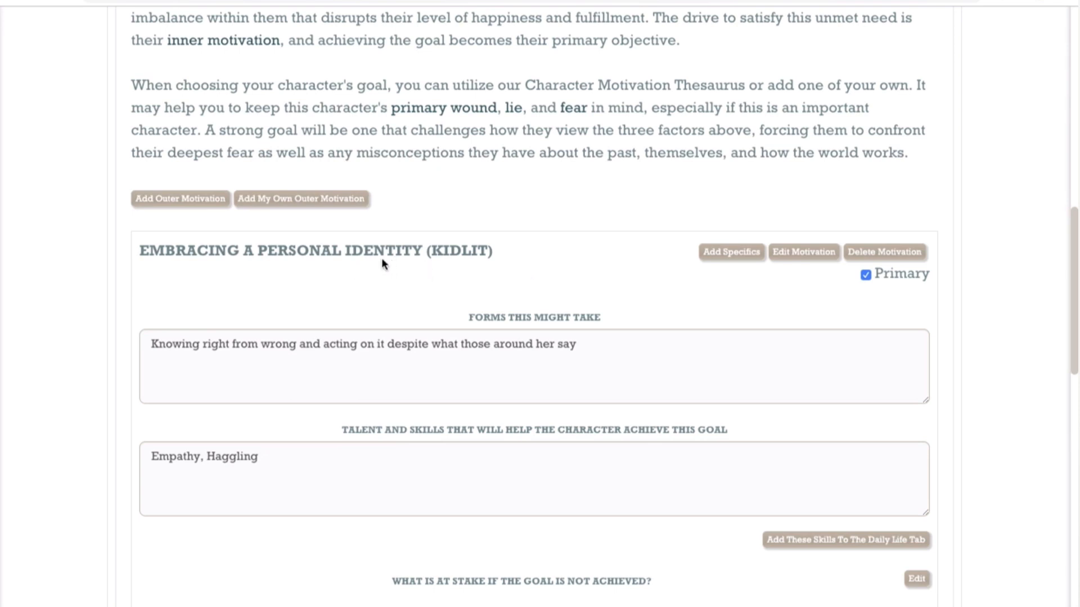
{"action": "scroll", "coordinate": [381, 258], "scroll_direction": "down", "scroll_amount": 10}
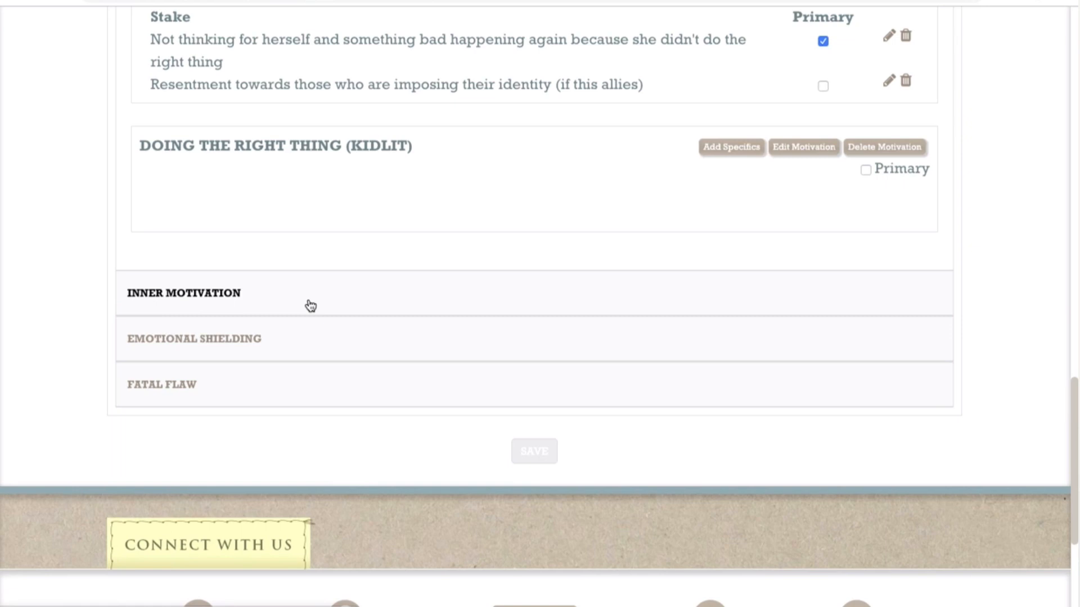
Step: Expand Inner Motivation and review the available arc types, keeping Change Arc selected
{"action": "left_click", "coordinate": [310, 306]}
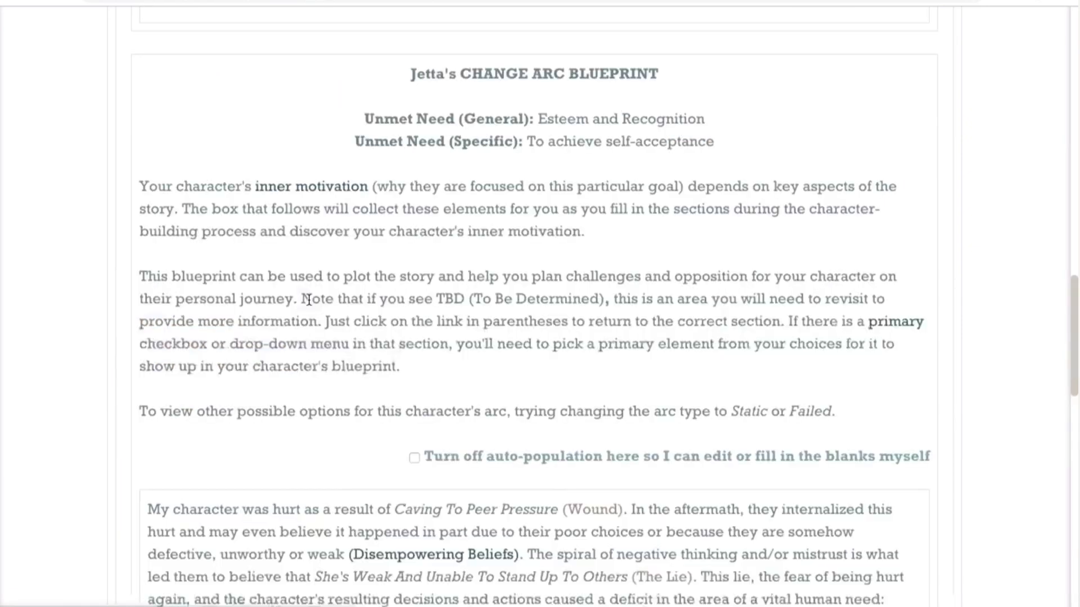
{"action": "scroll", "coordinate": [464, 298], "scroll_direction": "up", "scroll_amount": 6}
{"action": "scroll", "coordinate": [469, 295], "scroll_direction": "up", "scroll_amount": 5}
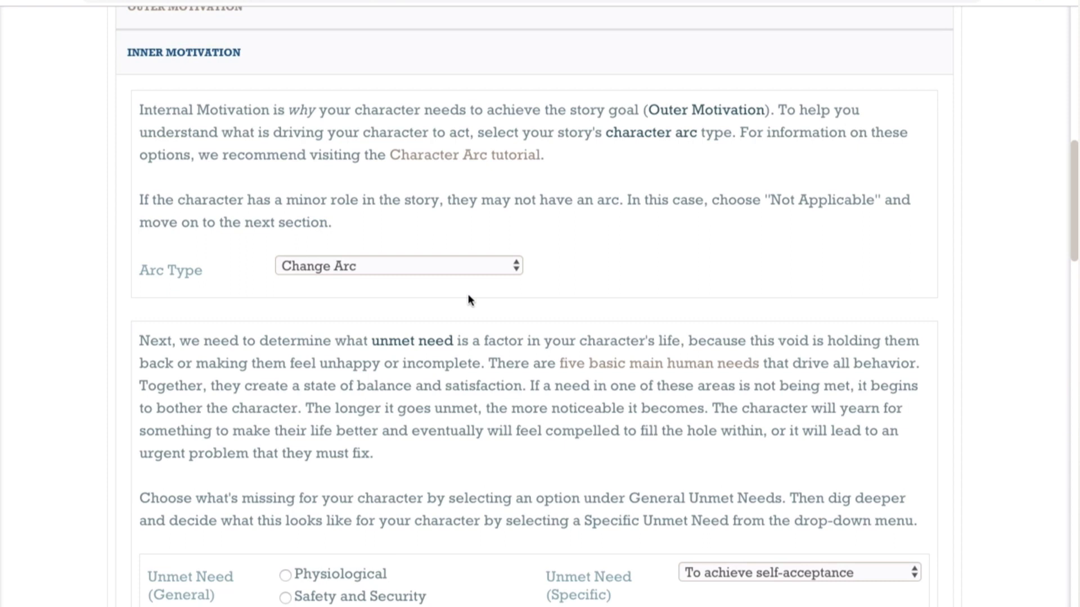
{"action": "left_click", "coordinate": [515, 271]}
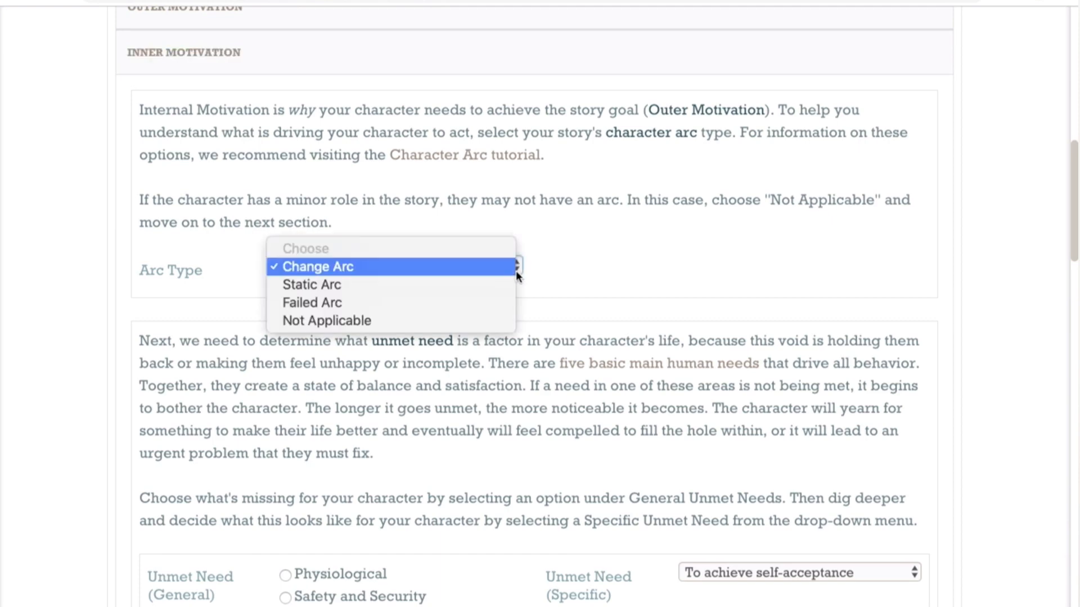
{"action": "left_click", "coordinate": [496, 268]}
{"action": "scroll", "coordinate": [568, 355], "scroll_direction": "down", "scroll_amount": 6}
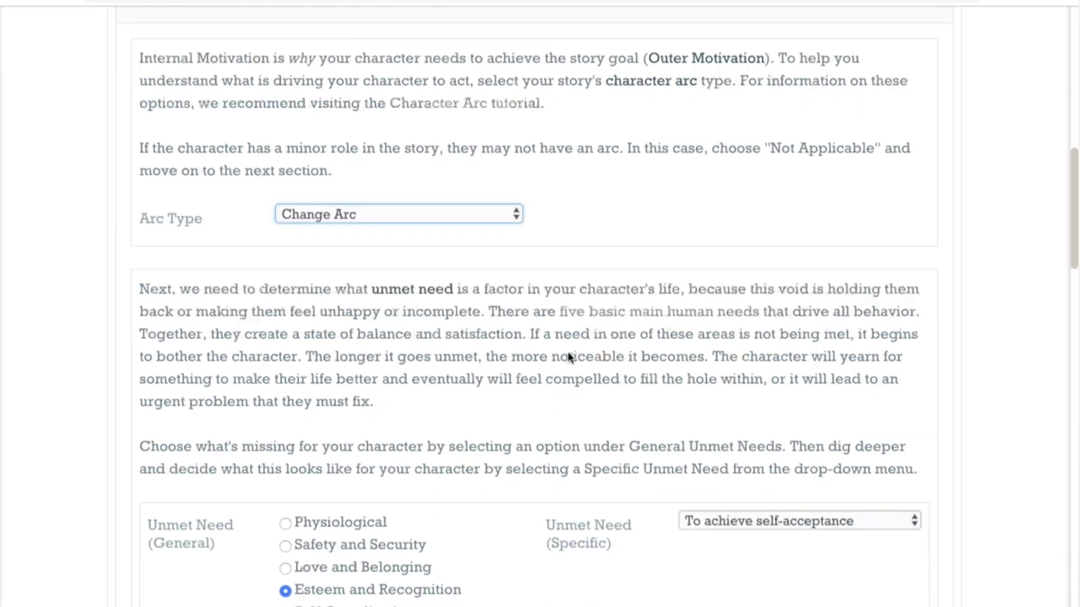
Step: Turn off auto-population in the Change Arc Blueprint to inspect its editable blanks, and restore auto-population
{"action": "scroll", "coordinate": [570, 358], "scroll_direction": "down", "scroll_amount": 5}
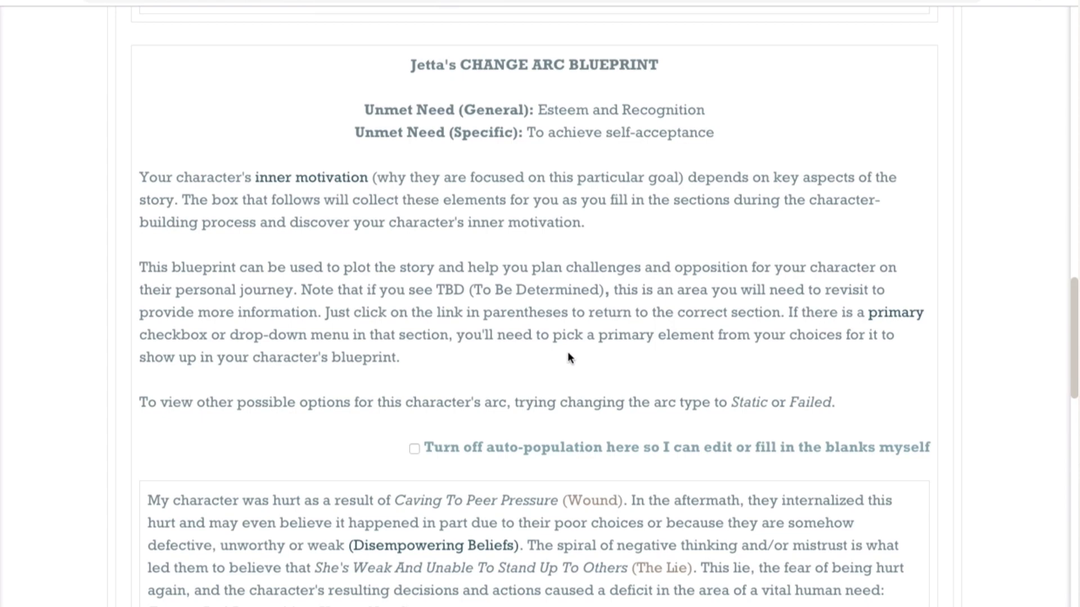
{"action": "scroll", "coordinate": [568, 357], "scroll_direction": "down", "scroll_amount": 6}
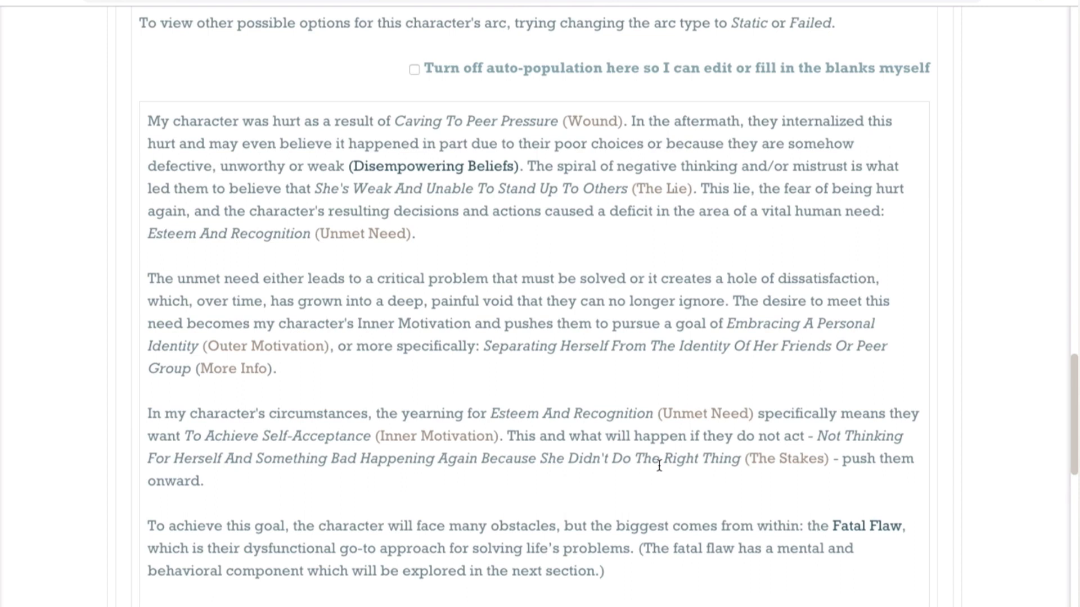
{"action": "left_click", "coordinate": [414, 71]}
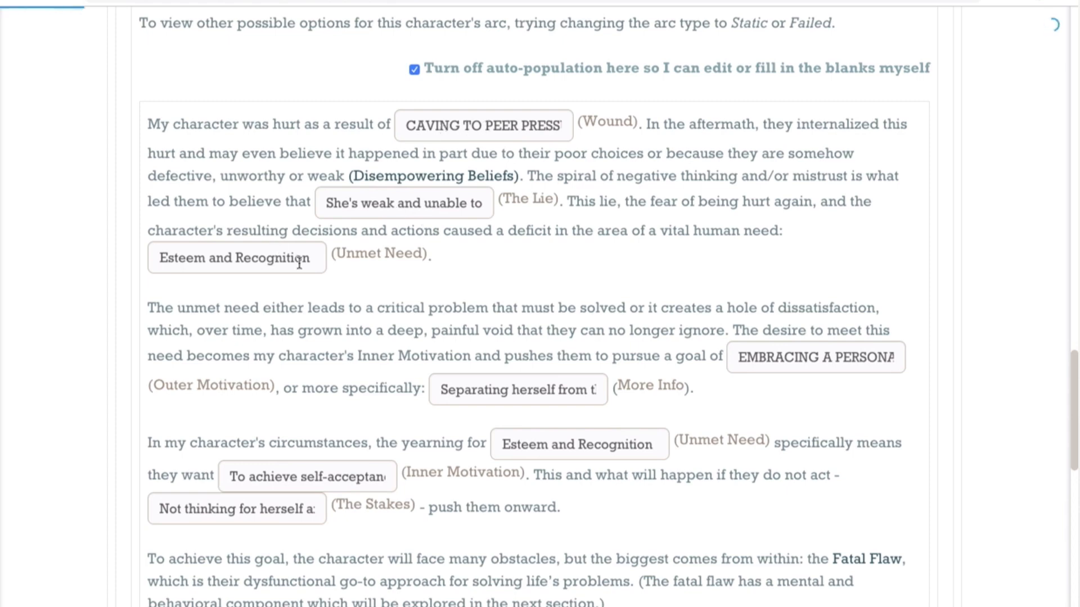
{"action": "left_click", "coordinate": [413, 70]}
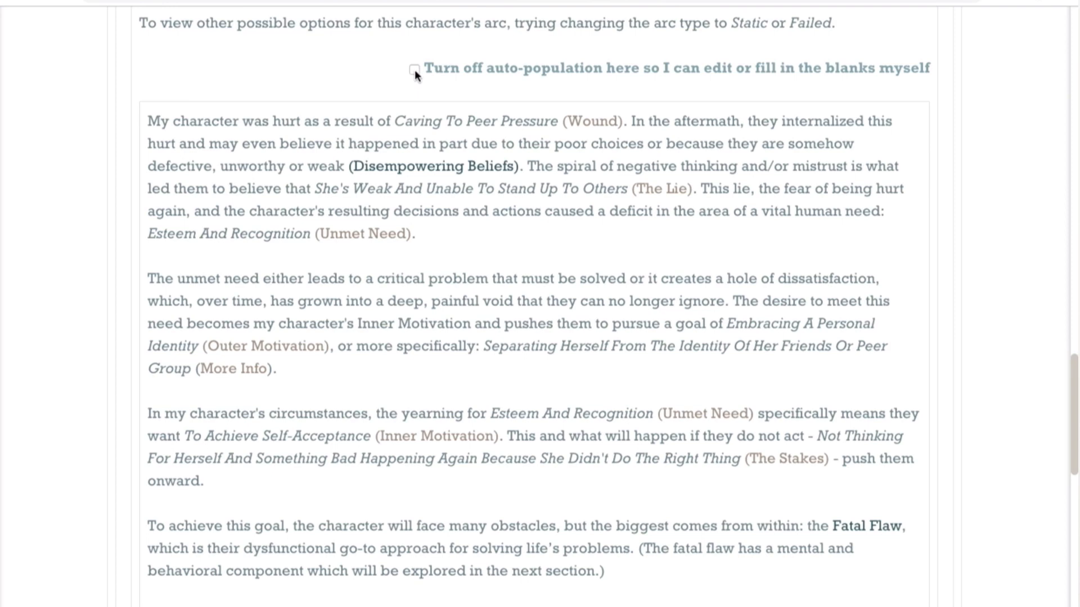
{"action": "left_click", "coordinate": [414, 70]}
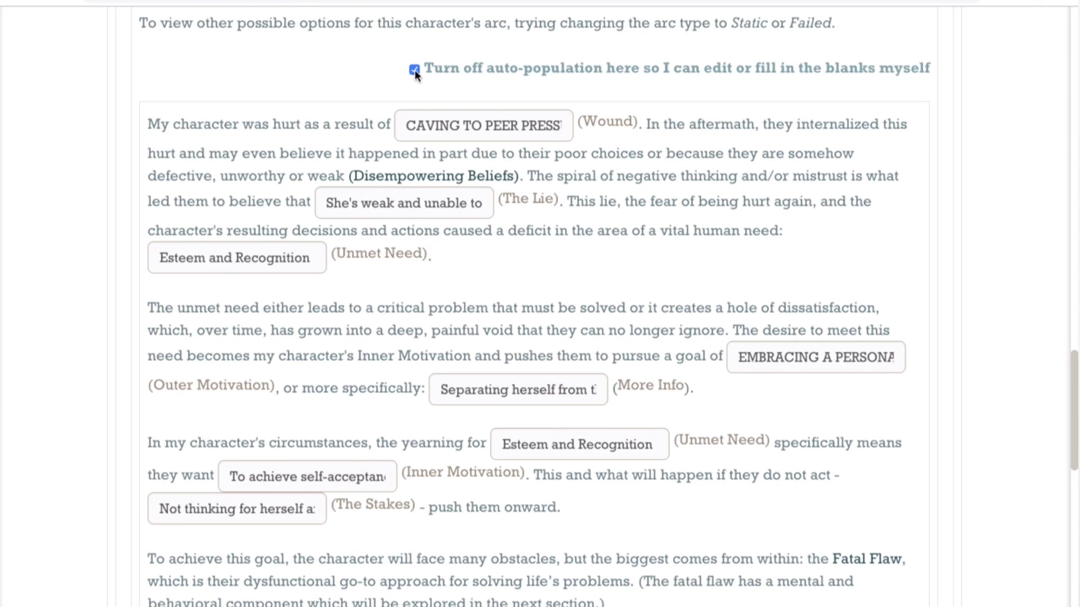
{"action": "left_click", "coordinate": [414, 69]}
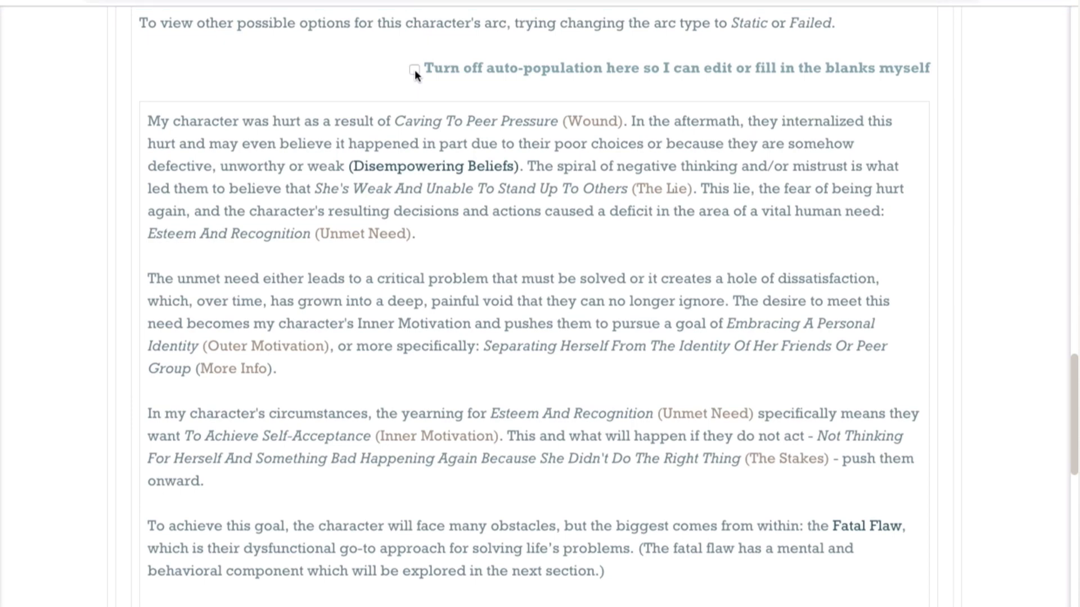
Step: Expand the Emotional Shielding section and review the behaviors and attitudes related to the lie and the primary flaw
{"action": "scroll", "coordinate": [414, 73], "scroll_direction": "down", "scroll_amount": 8}
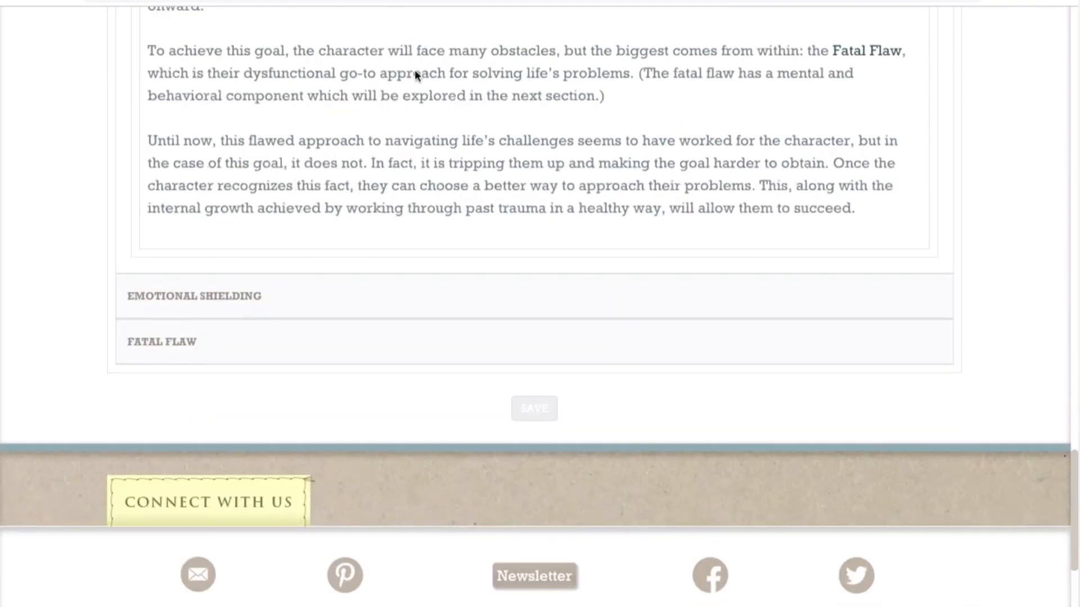
{"action": "left_click", "coordinate": [324, 301]}
{"action": "scroll", "coordinate": [325, 304], "scroll_direction": "up", "scroll_amount": 1}
{"action": "scroll", "coordinate": [326, 305], "scroll_direction": "up", "scroll_amount": 1}
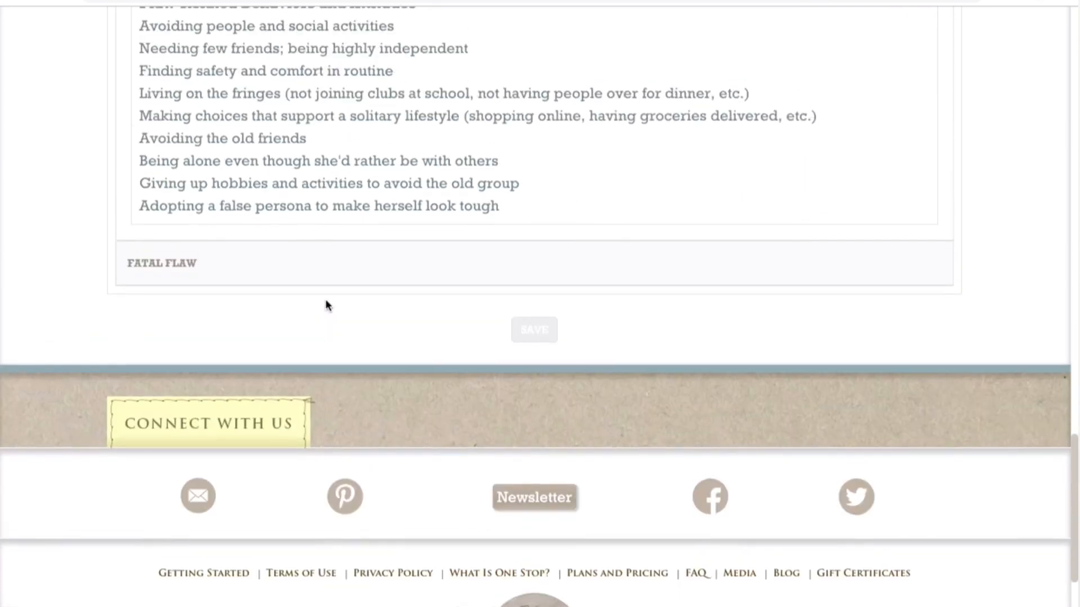
{"action": "scroll", "coordinate": [326, 302], "scroll_direction": "up", "scroll_amount": 8}
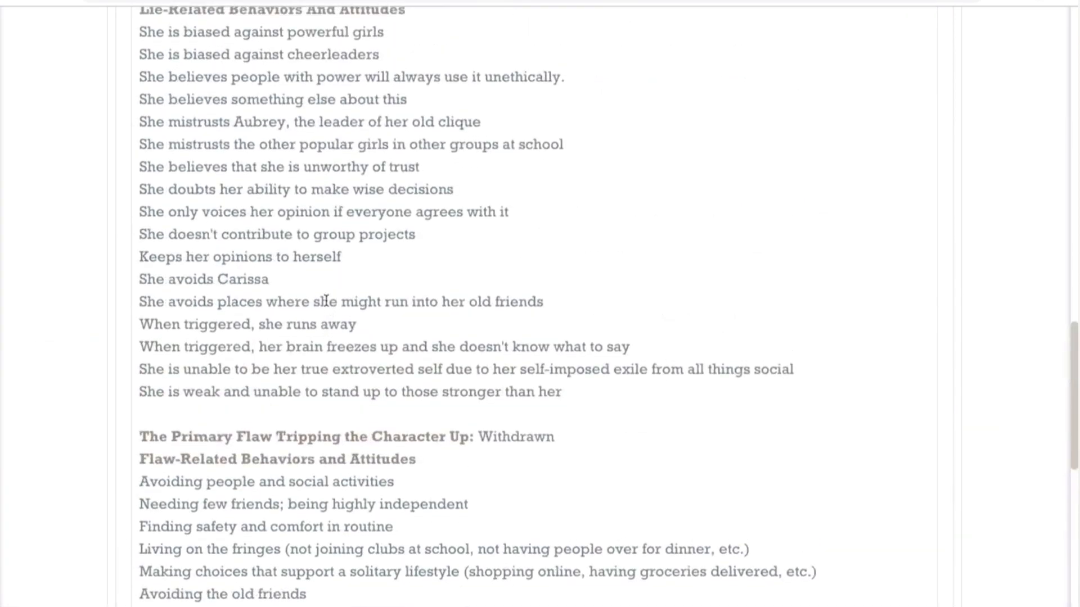
{"action": "scroll", "coordinate": [326, 300], "scroll_direction": "up", "scroll_amount": 2}
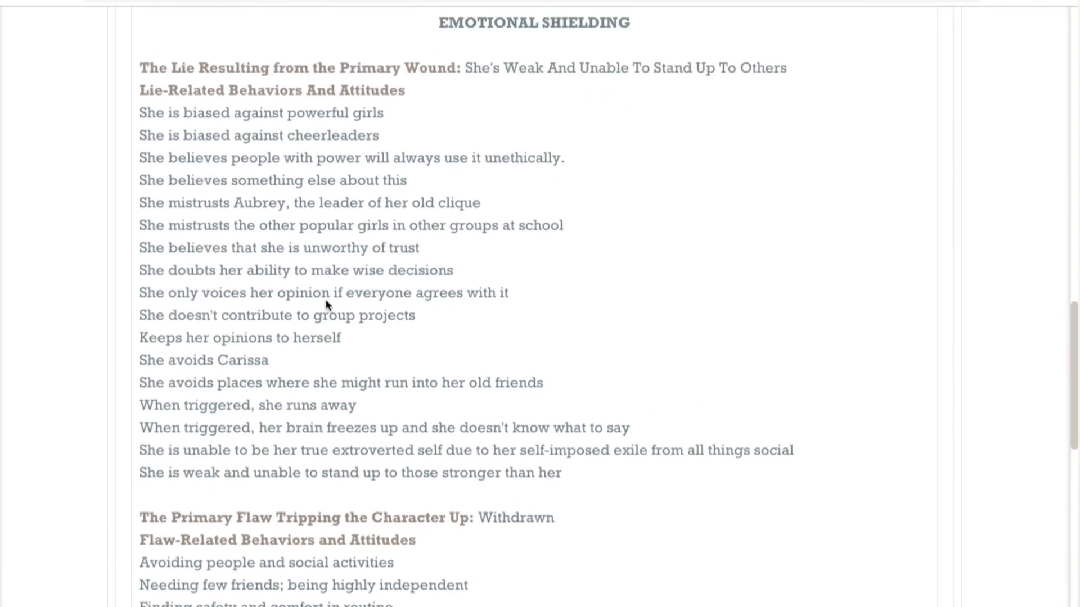
Step: Read through the rest of the Emotional Shielding lists, down to the behaviors and attitudes tied to the Withdrawn flaw
{"action": "scroll", "coordinate": [327, 302], "scroll_direction": "down", "scroll_amount": 2}
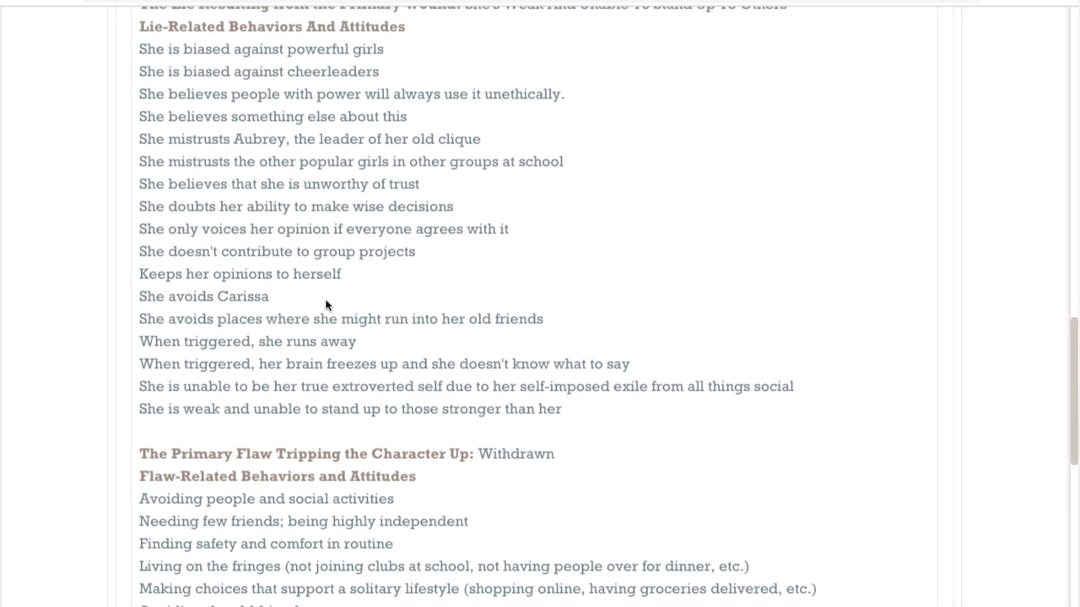
{"action": "scroll", "coordinate": [326, 304], "scroll_direction": "down", "scroll_amount": 2}
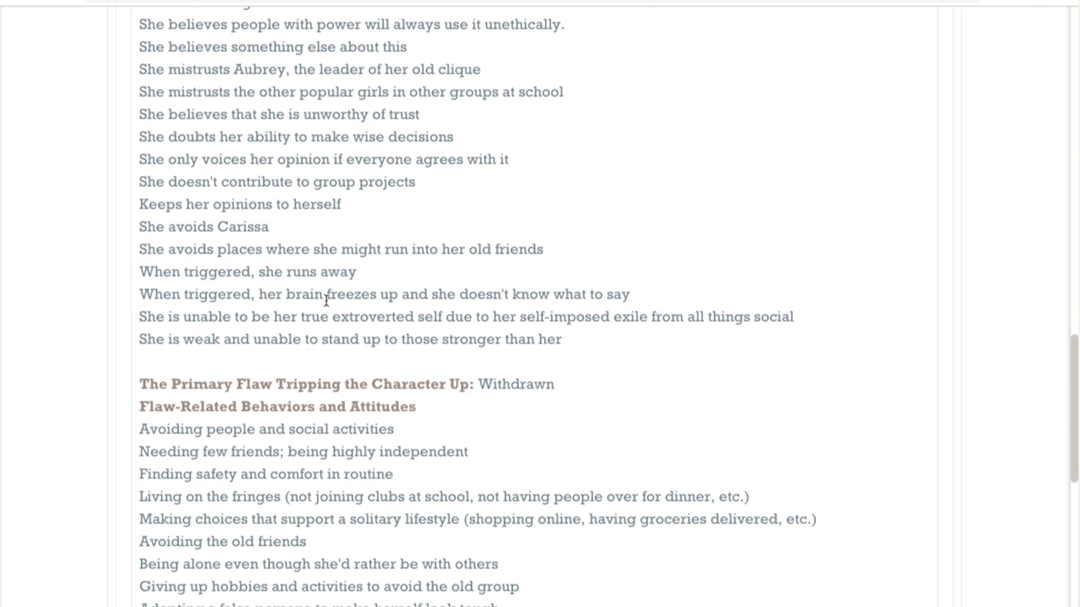
{"action": "scroll", "coordinate": [326, 302], "scroll_direction": "down", "scroll_amount": 1}
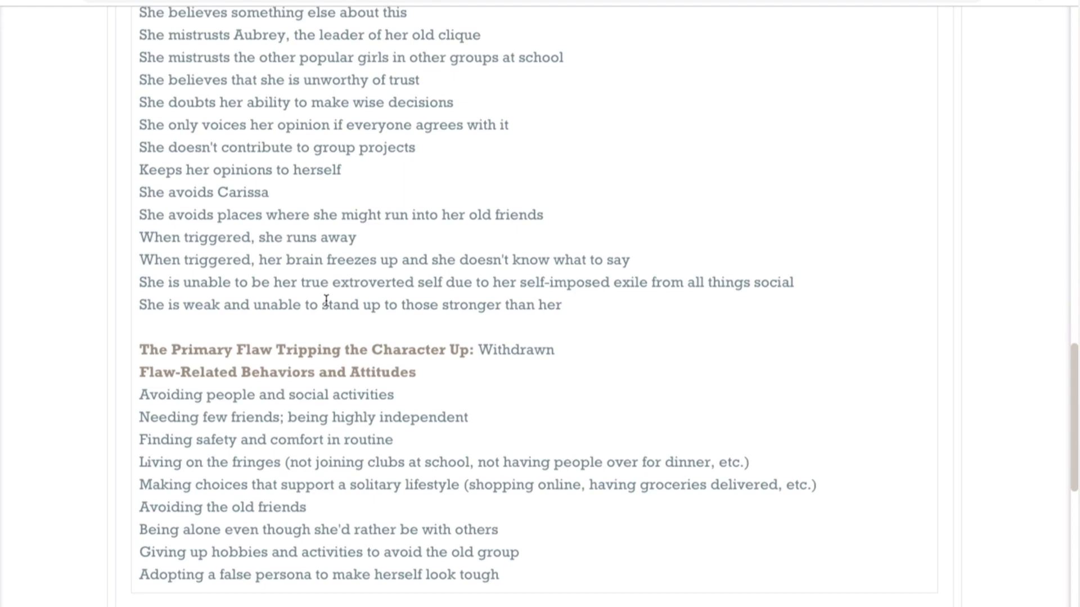
{"action": "scroll", "coordinate": [326, 301], "scroll_direction": "down", "scroll_amount": 5}
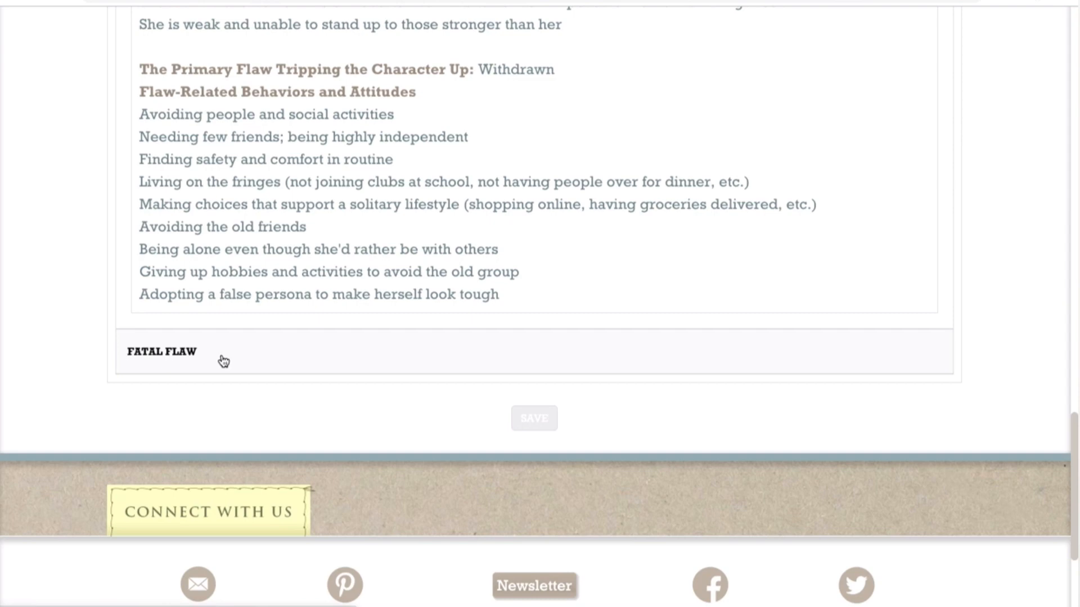
Step: Expand the Fatal Flaw section and review which behaviors and attitudes are marked as its cognitive and behavioral components
{"action": "left_click", "coordinate": [223, 361]}
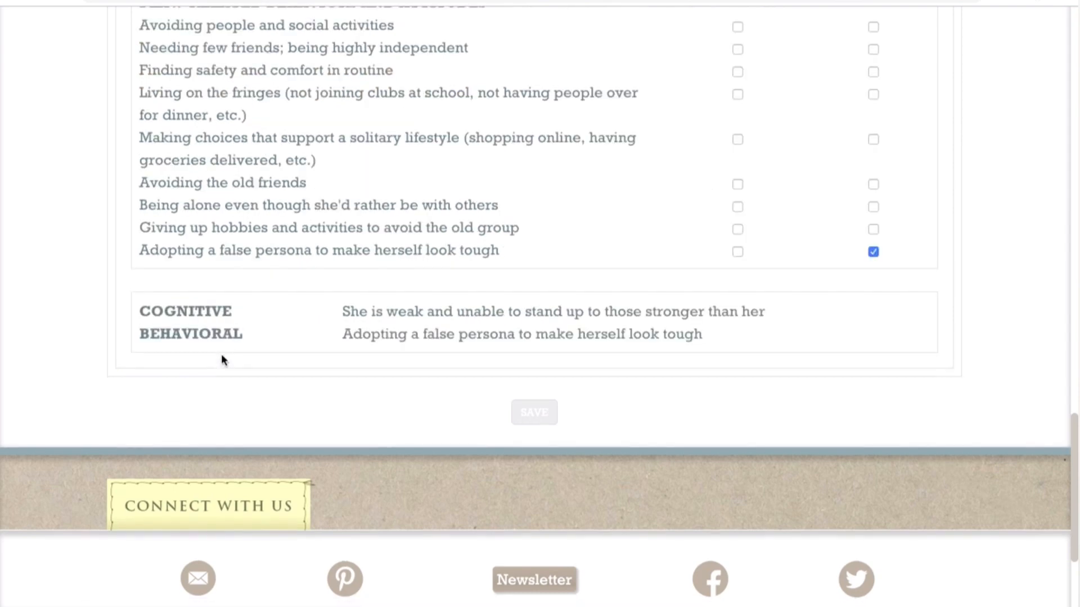
{"action": "scroll", "coordinate": [285, 311], "scroll_direction": "up", "scroll_amount": 1}
{"action": "scroll", "coordinate": [285, 306], "scroll_direction": "up", "scroll_amount": 7}
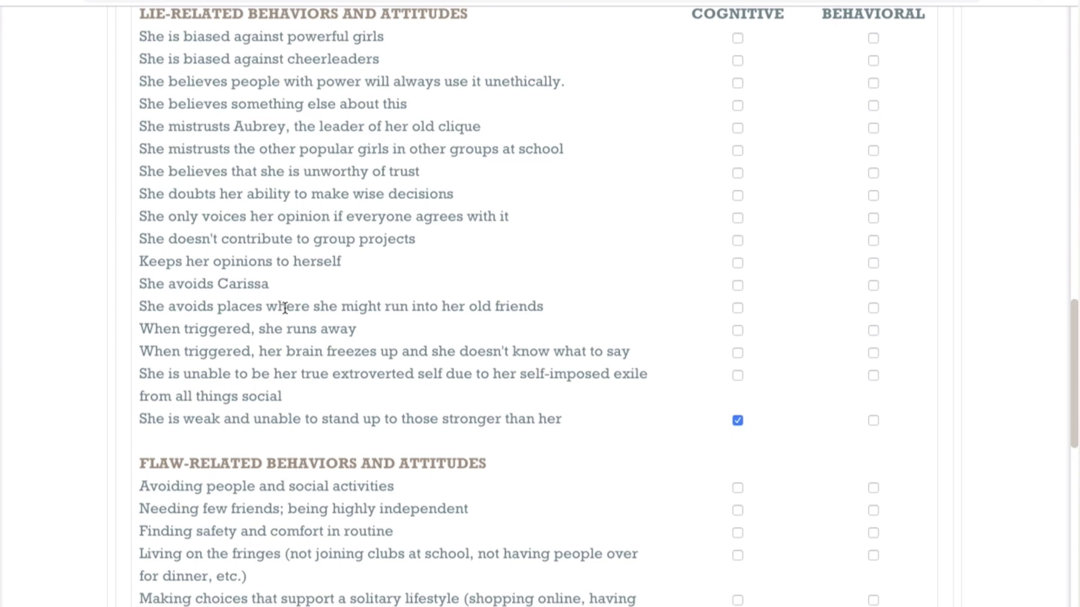
{"action": "scroll", "coordinate": [285, 308], "scroll_direction": "down", "scroll_amount": 5}
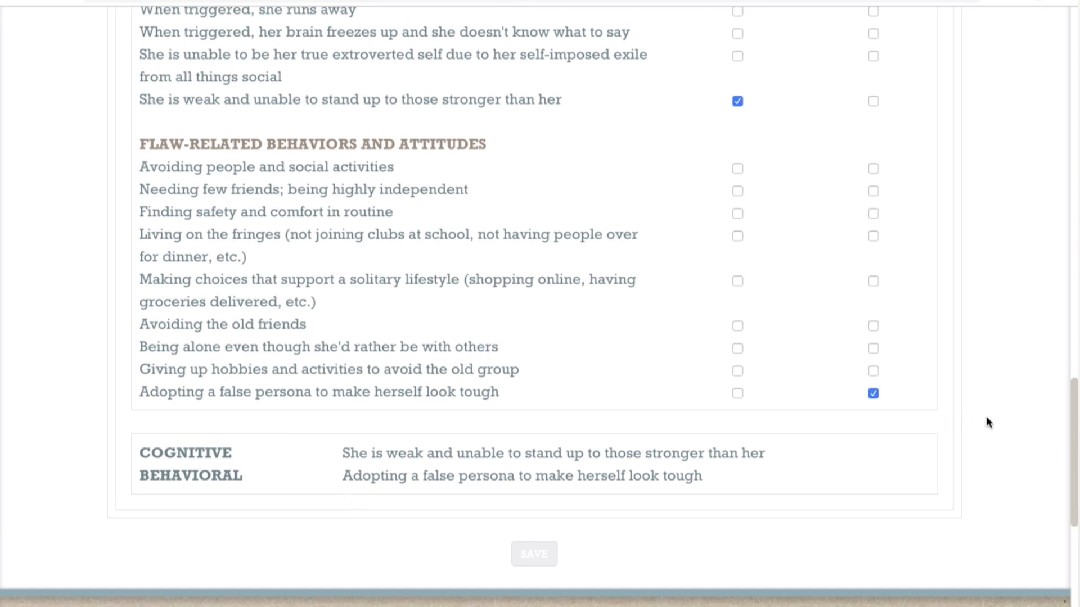
Step: Go to the character's Summary, include all items from every section, and open the summary as a PDF
{"action": "scroll", "coordinate": [988, 421], "scroll_direction": "up", "scroll_amount": 20}
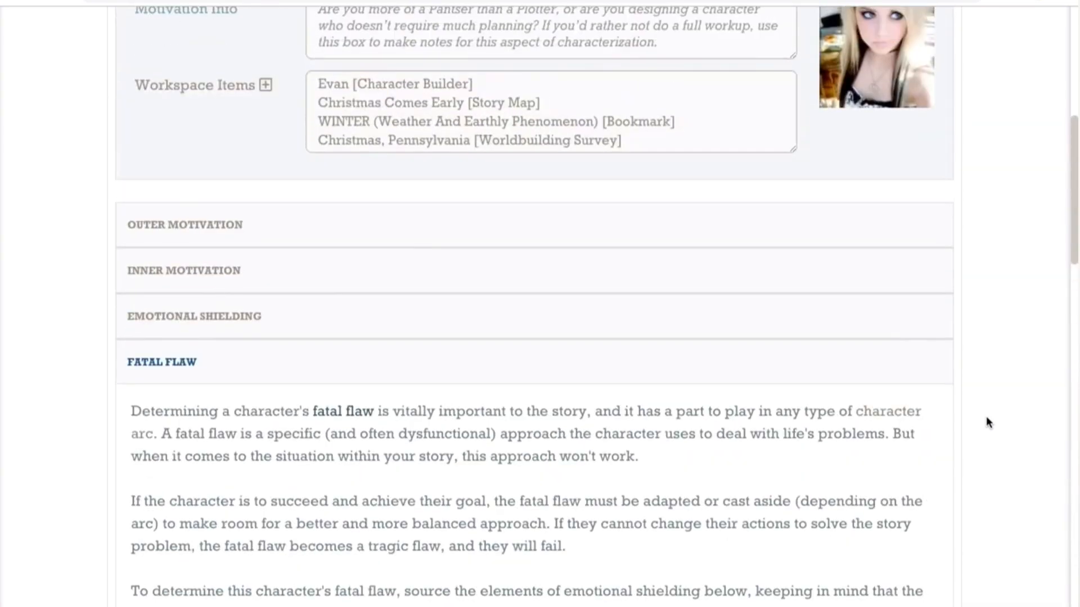
{"action": "scroll", "coordinate": [988, 421], "scroll_direction": "up", "scroll_amount": 5}
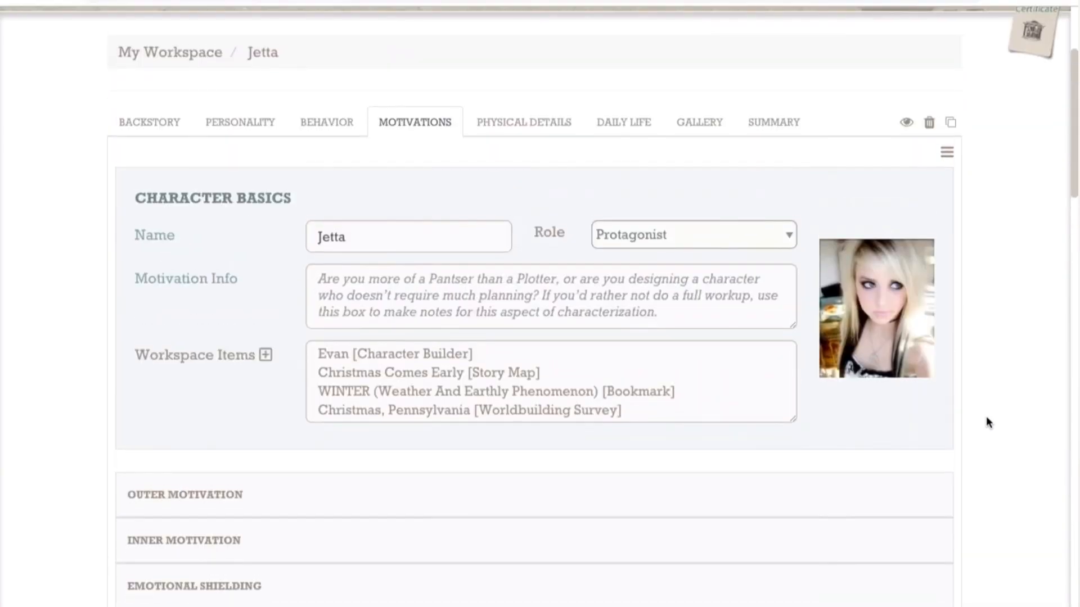
{"action": "left_click", "coordinate": [779, 126]}
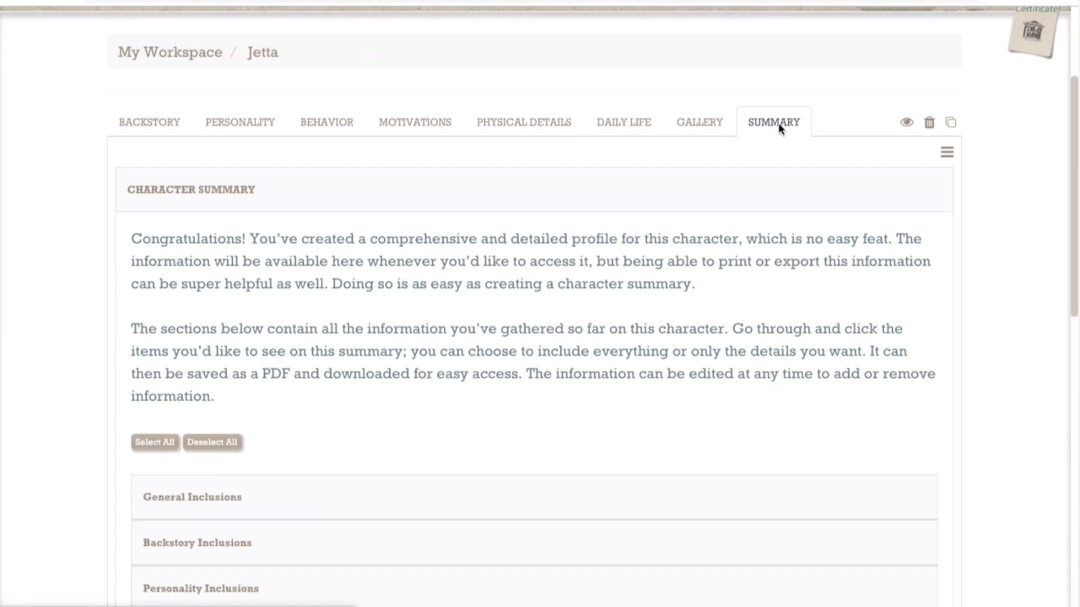
{"action": "scroll", "coordinate": [651, 221], "scroll_direction": "down", "scroll_amount": 3}
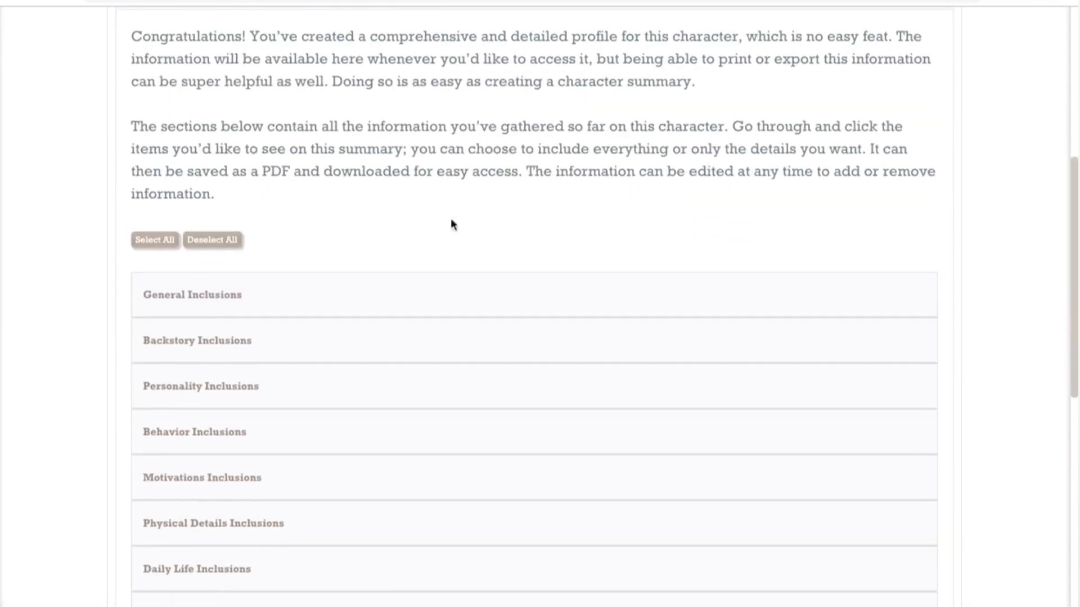
{"action": "left_click", "coordinate": [167, 250]}
{"action": "scroll", "coordinate": [433, 422], "scroll_direction": "down", "scroll_amount": 3}
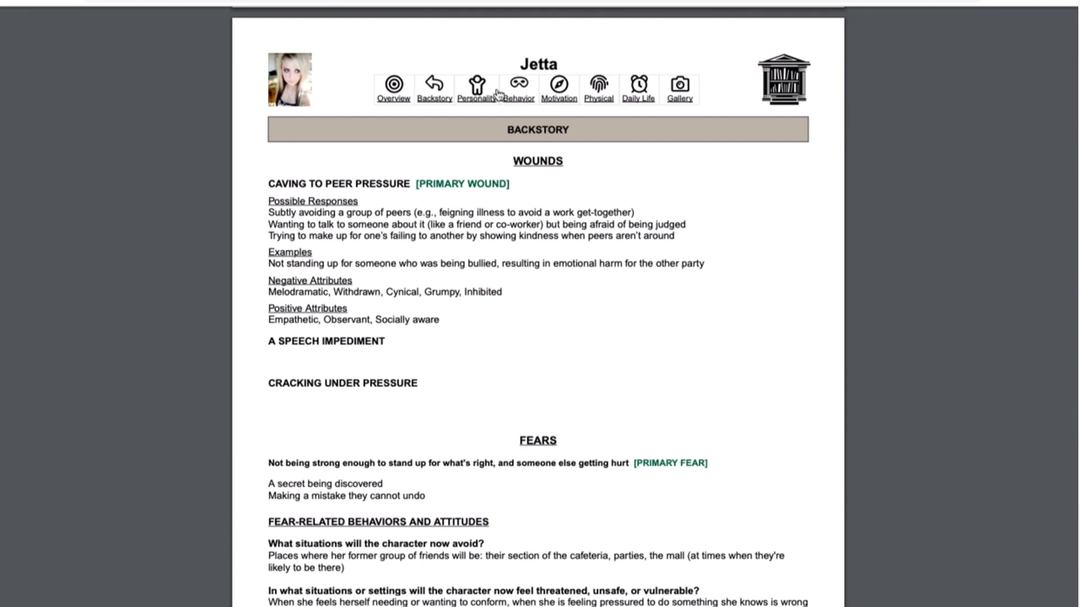
Step: Skim the Backstory pages of the PDF summary and jump to its Personality section to review the character's traits
{"action": "scroll", "coordinate": [545, 292], "scroll_direction": "down", "scroll_amount": 13}
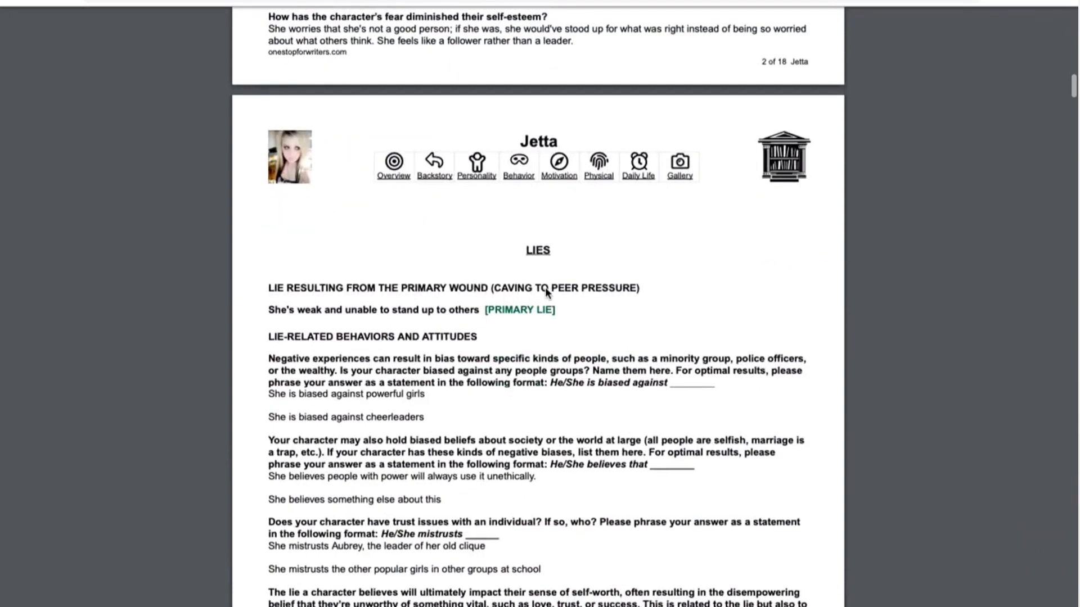
{"action": "left_click", "coordinate": [476, 182]}
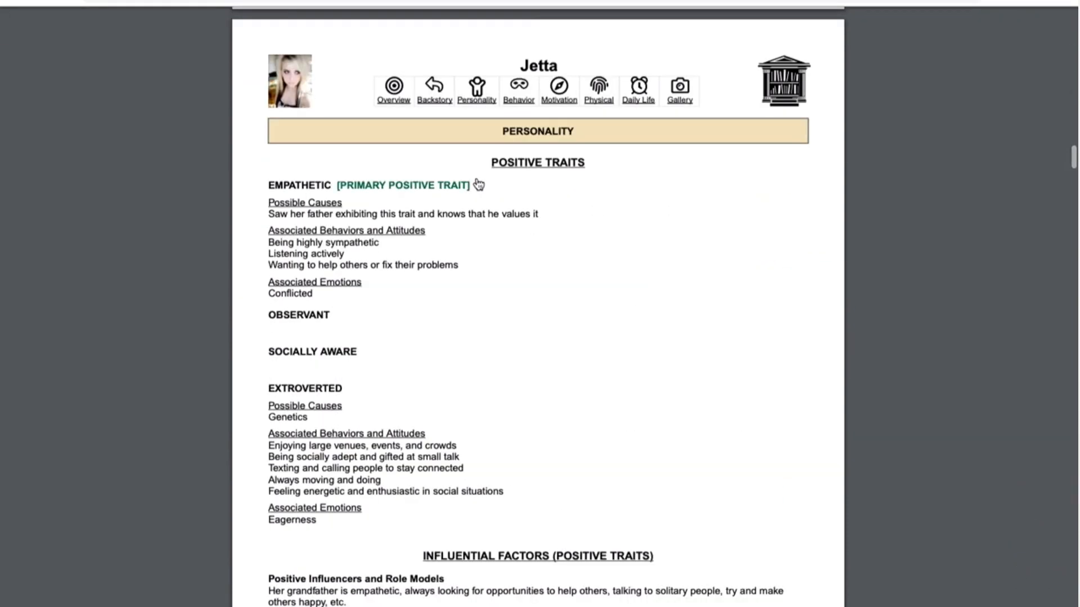
{"action": "scroll", "coordinate": [588, 299], "scroll_direction": "down", "scroll_amount": 2}
{"action": "scroll", "coordinate": [589, 305], "scroll_direction": "down", "scroll_amount": 7}
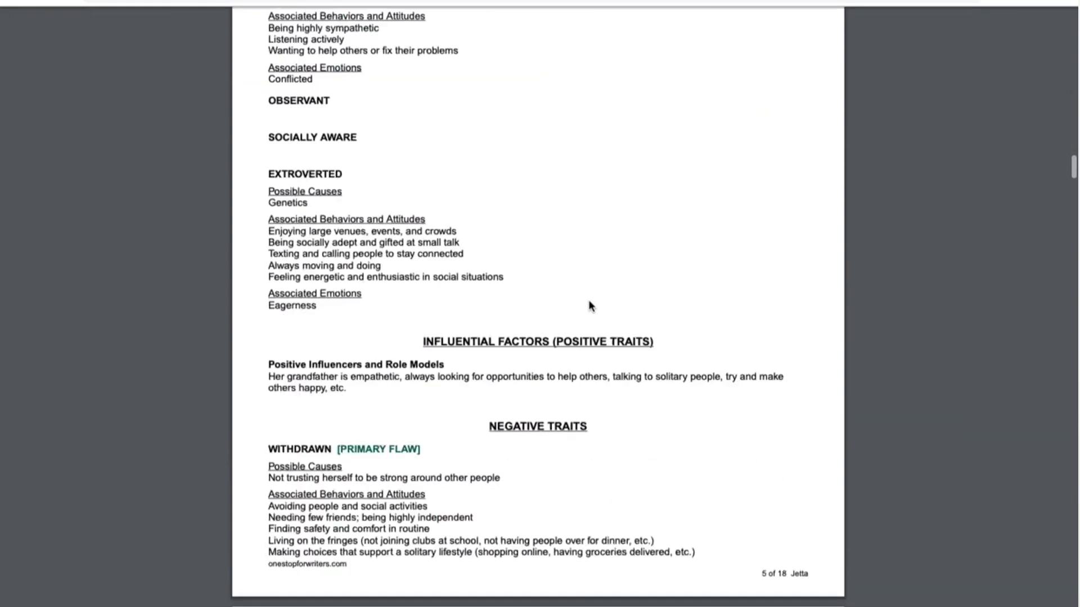
Step: Jump to the Motivation section of the PDF summary and review the inner motivation and Change Arc Blueprint
{"action": "scroll", "coordinate": [588, 305], "scroll_direction": "up", "scroll_amount": 5}
{"action": "scroll", "coordinate": [588, 305], "scroll_direction": "up", "scroll_amount": 7}
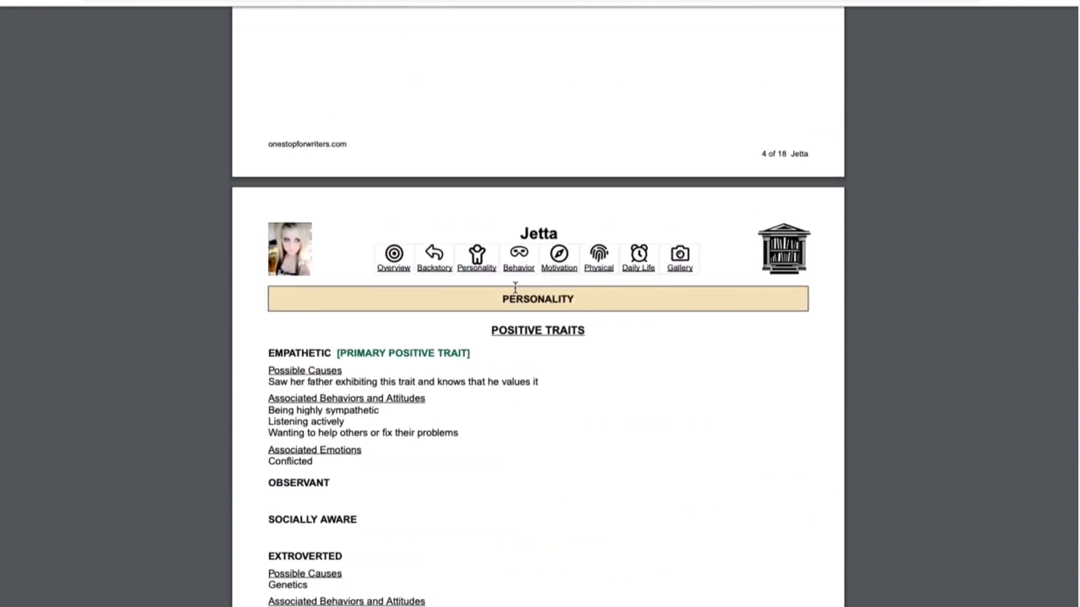
{"action": "left_click", "coordinate": [556, 270]}
{"action": "scroll", "coordinate": [547, 379], "scroll_direction": "down", "scroll_amount": 5}
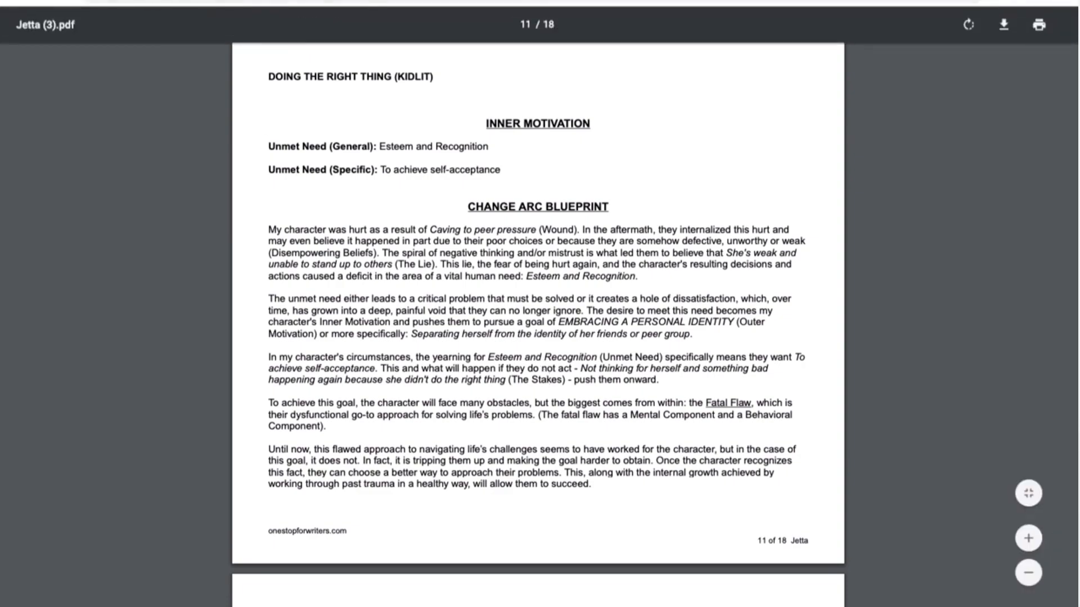
Step: Return from the PDF to the character's profile in the Character Builder and show its Backstory section
{"action": "left_click", "coordinate": [276, 2]}
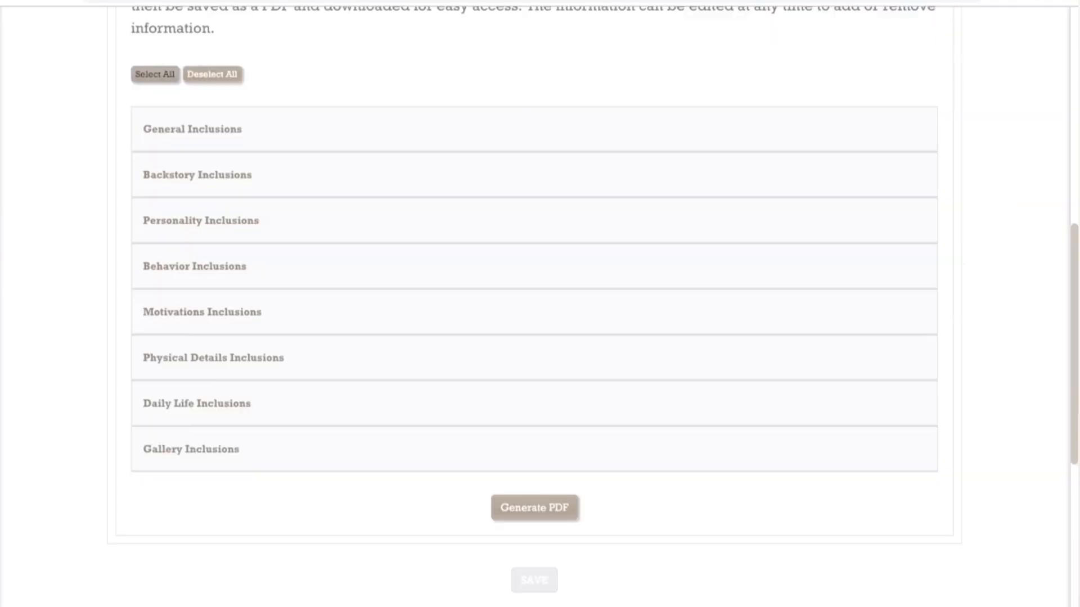
{"action": "scroll", "coordinate": [244, 113], "scroll_direction": "up", "scroll_amount": 10}
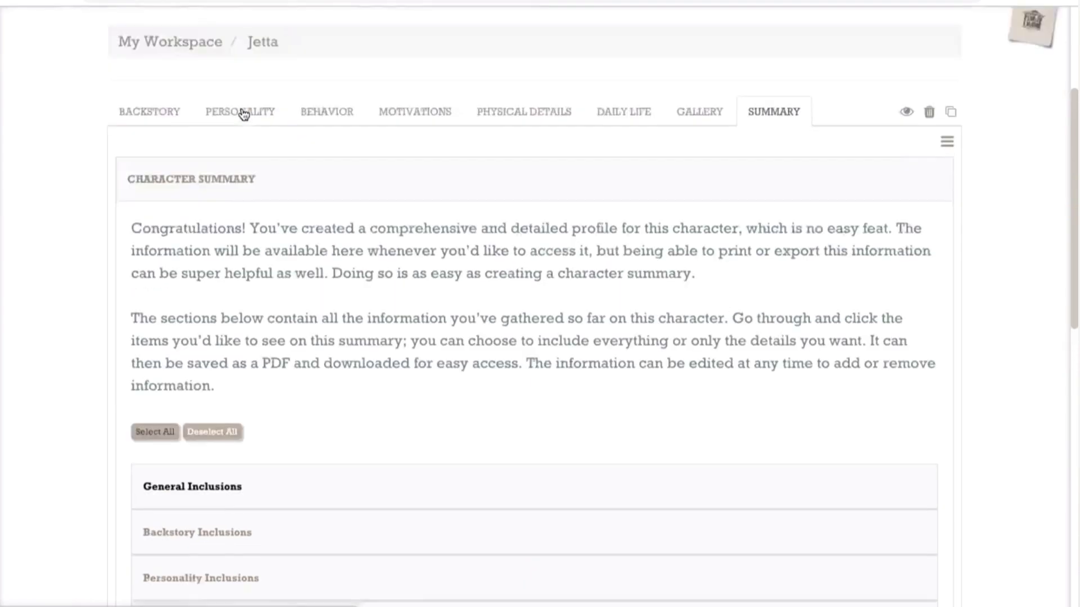
{"action": "left_click", "coordinate": [144, 149]}
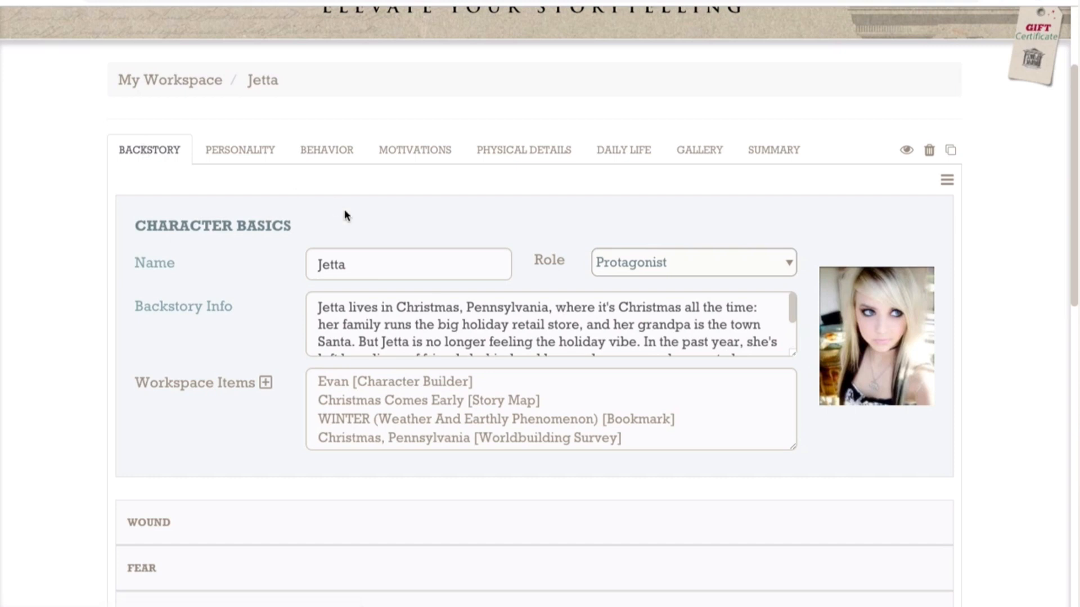
Step: Show the site's Connect options for support, bug reports and inquiries
{"action": "scroll", "coordinate": [870, 233], "scroll_direction": "up", "scroll_amount": 3}
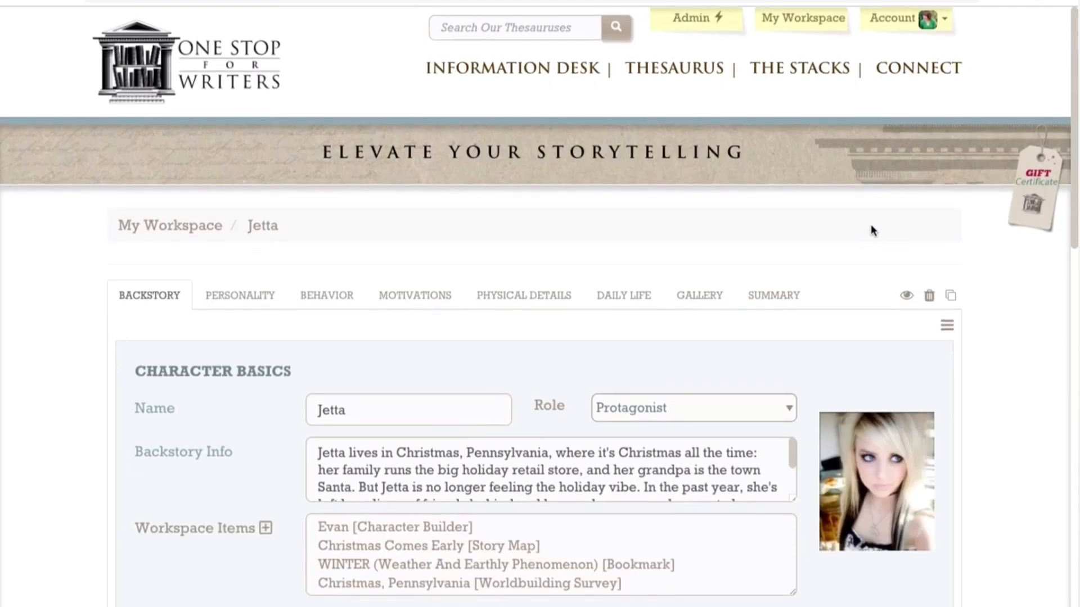
{"action": "left_click", "coordinate": [936, 68]}
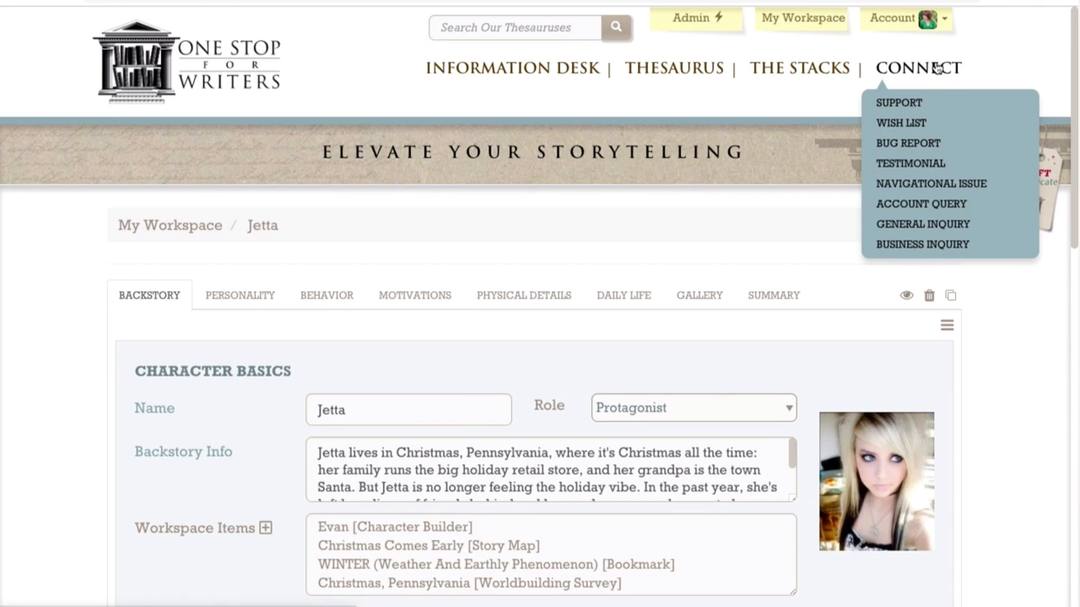